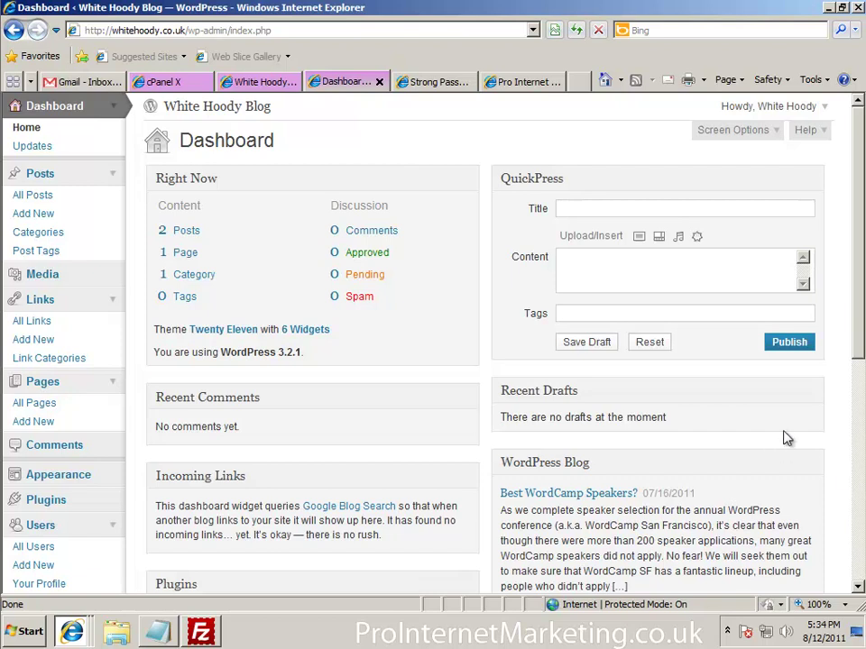
Examine the Common Internet Marketing Terms Explained page and the home page's posts on the Pro Internet Marketing site
{"action": "left_click", "coordinate": [523, 87]}
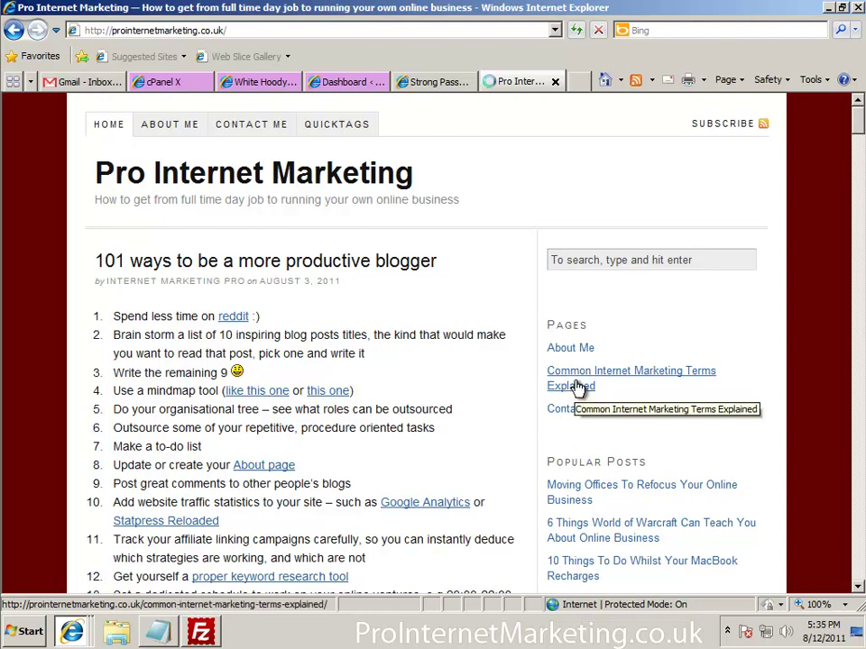
{"action": "left_click", "coordinate": [577, 386]}
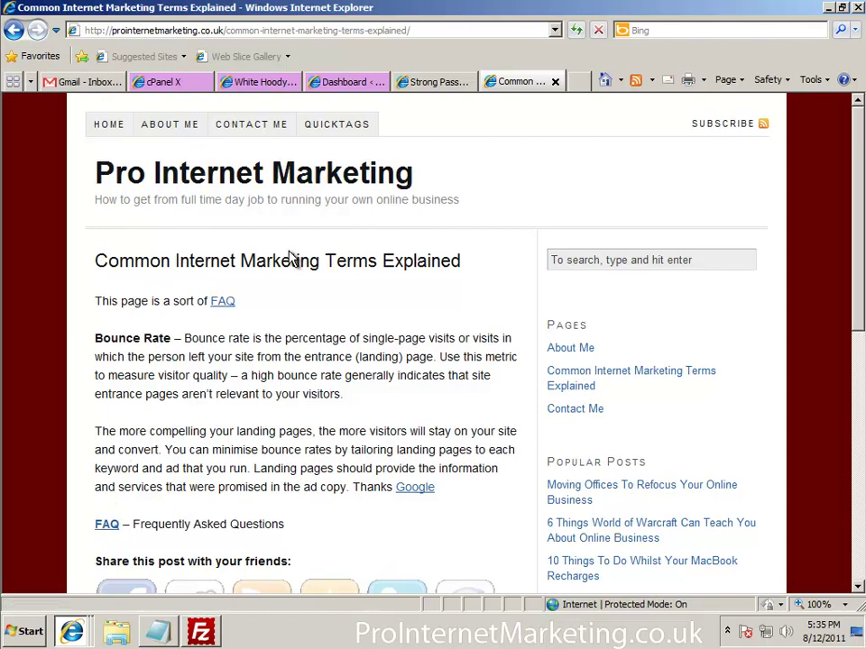
{"action": "left_click", "coordinate": [110, 124]}
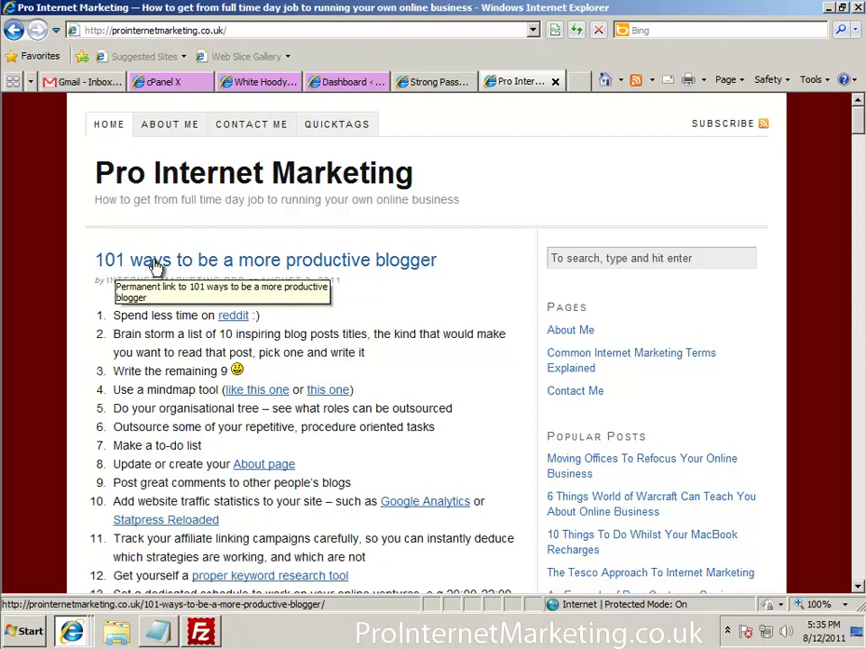
{"action": "scroll", "coordinate": [207, 316], "scroll_direction": "down", "scroll_amount": 12}
{"action": "scroll", "coordinate": [207, 323], "scroll_direction": "down", "scroll_amount": 2}
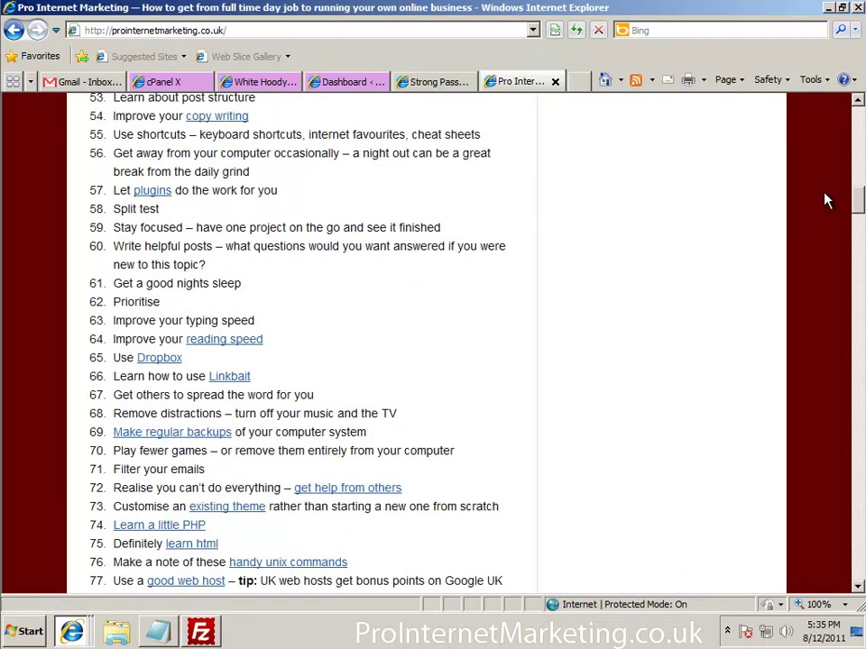
{"action": "left_click_drag", "start_coordinate": [859, 203], "coordinate": [858, 570]}
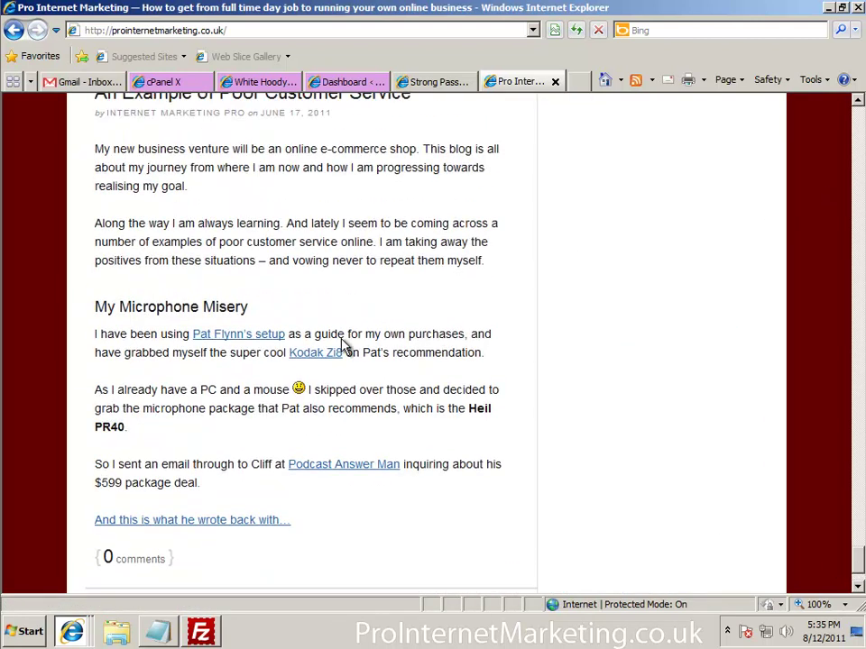
{"action": "scroll", "coordinate": [131, 284], "scroll_direction": "up", "scroll_amount": 3}
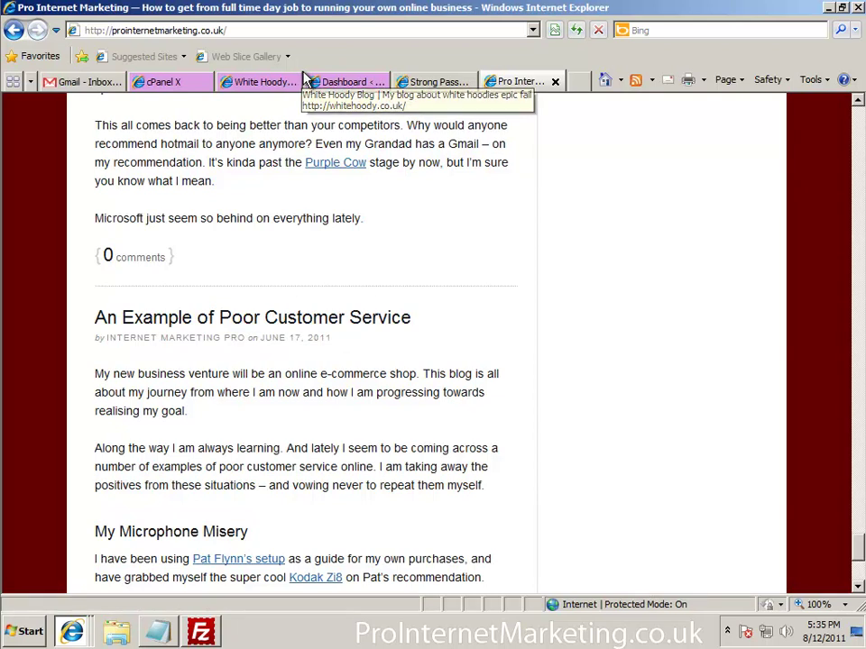
Look through the posts listed on the White Hoody Blog front page
{"action": "left_click", "coordinate": [269, 82]}
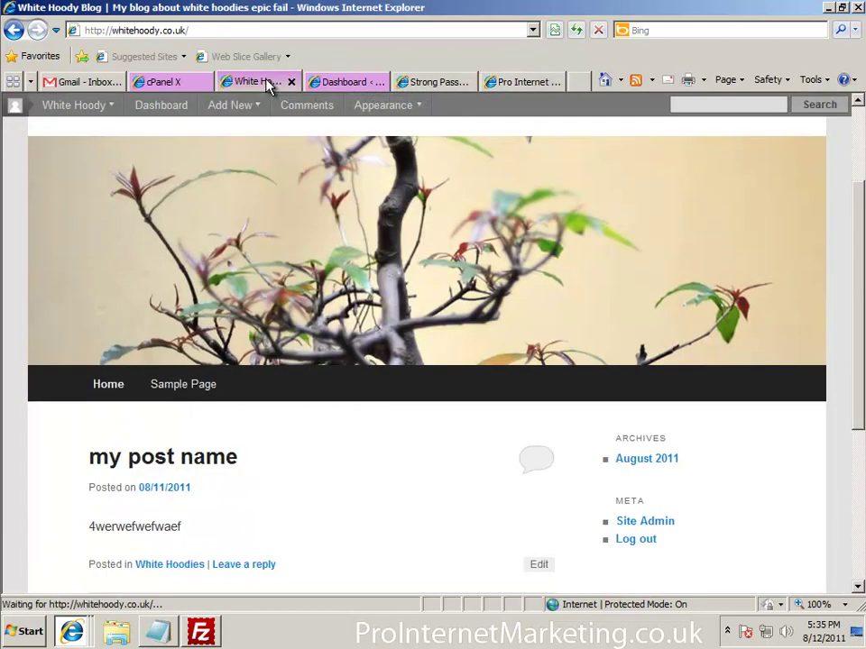
{"action": "left_click", "coordinate": [333, 86]}
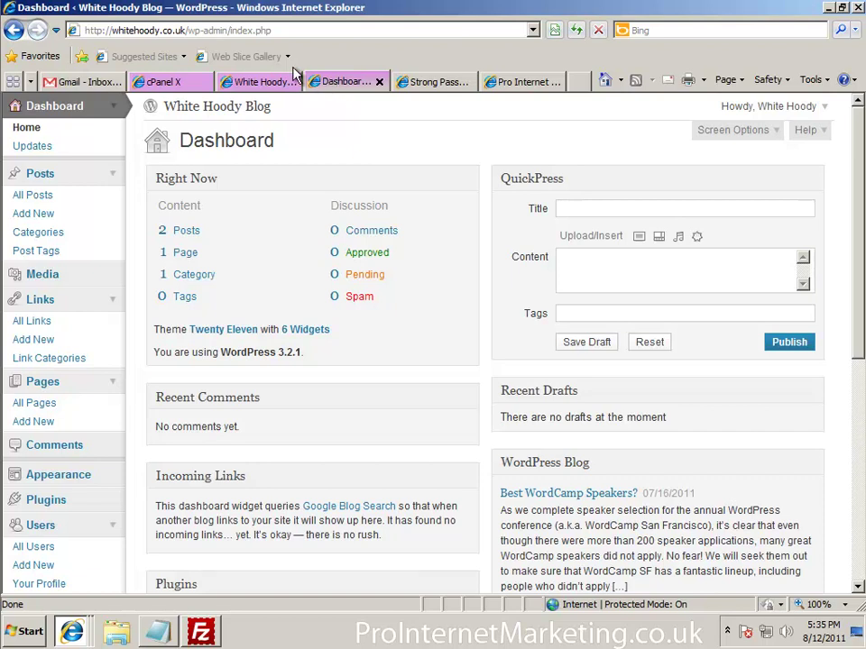
{"action": "left_click", "coordinate": [274, 83]}
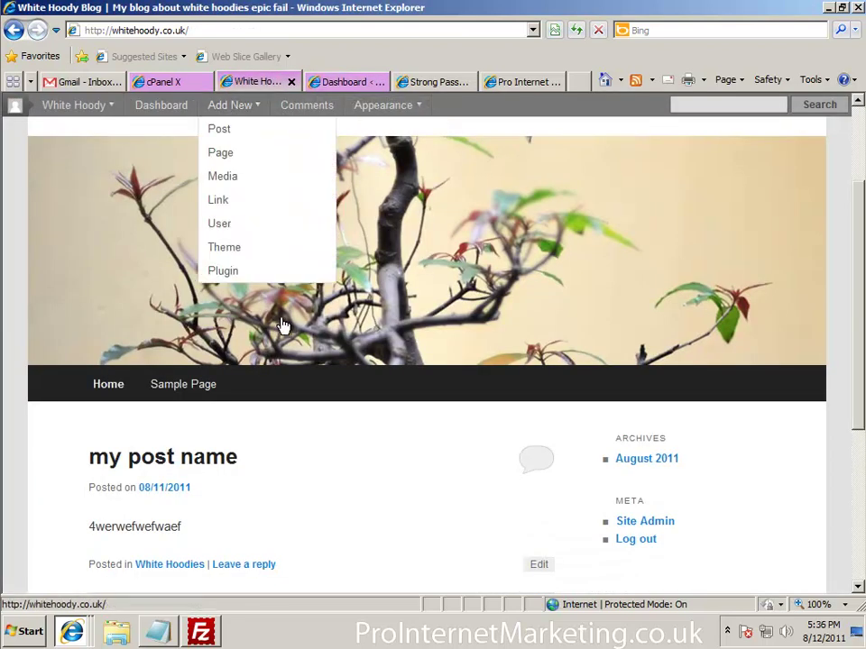
{"action": "scroll", "coordinate": [259, 483], "scroll_direction": "down", "scroll_amount": 2}
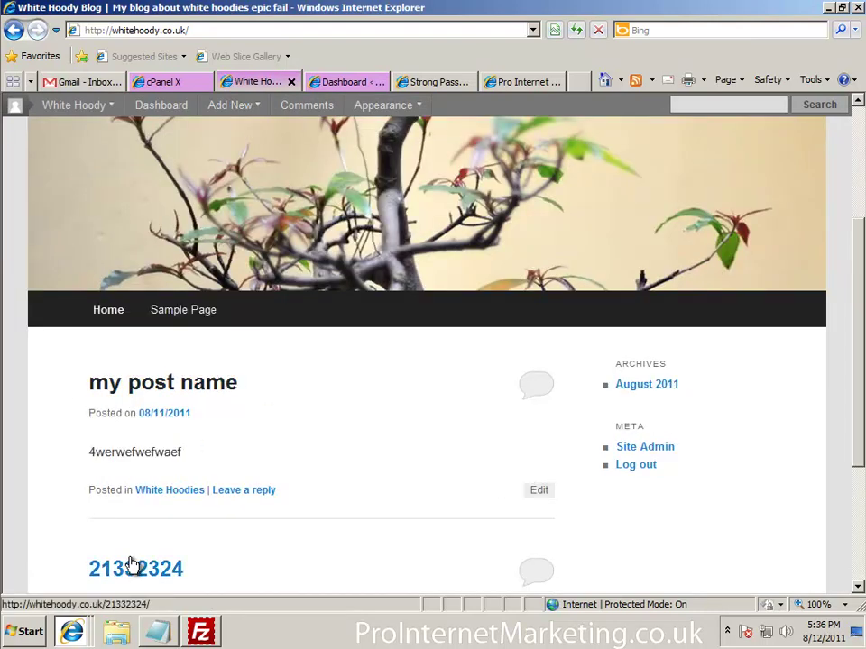
{"action": "scroll", "coordinate": [178, 546], "scroll_direction": "down", "scroll_amount": 2}
{"action": "scroll", "coordinate": [178, 546], "scroll_direction": "down", "scroll_amount": 1}
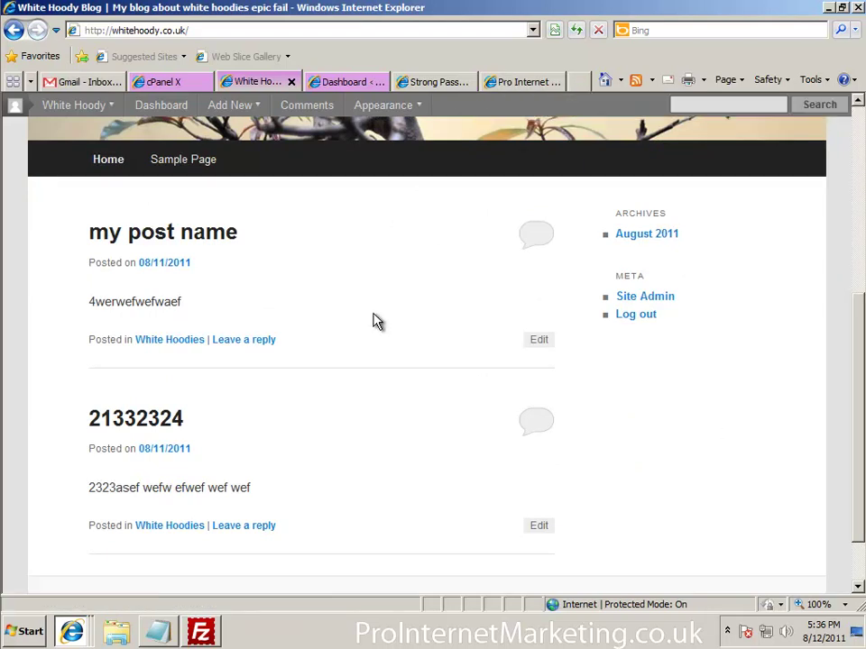
{"action": "scroll", "coordinate": [177, 211], "scroll_direction": "up", "scroll_amount": 1}
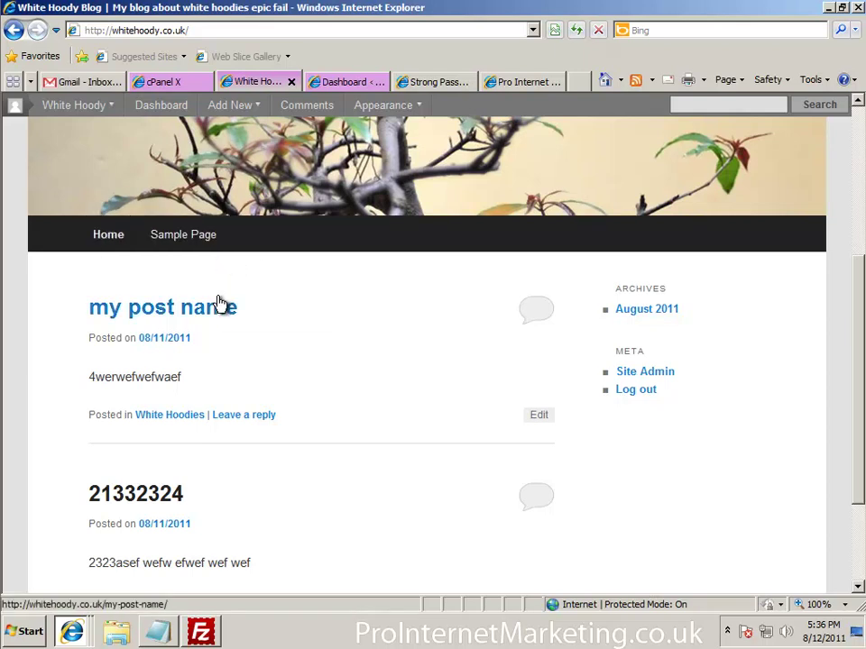
{"action": "mouse_move", "coordinate": [248, 110]}
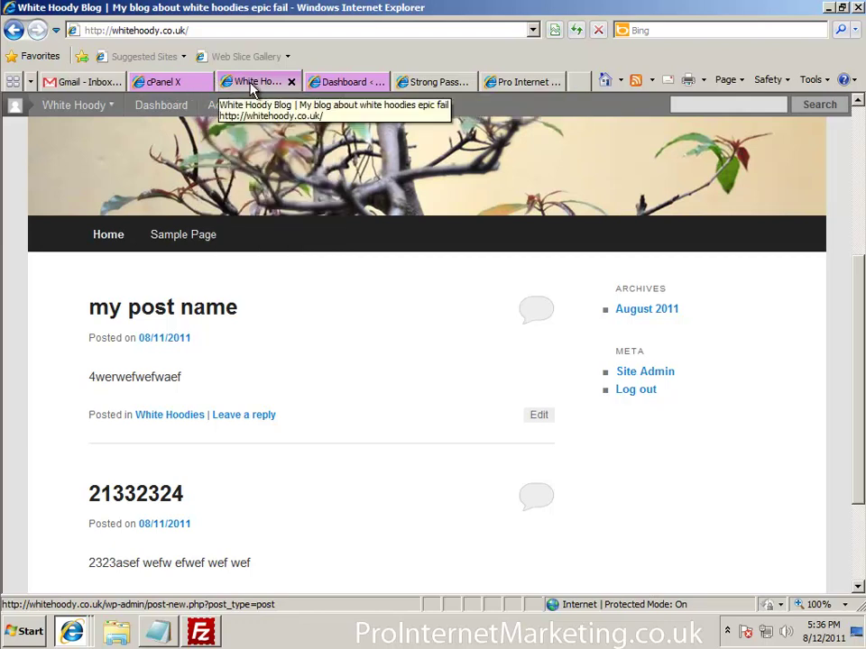
Collapse the Links, Users and Settings sections of the White Hoody Blog admin navigation
{"action": "left_click", "coordinate": [339, 82]}
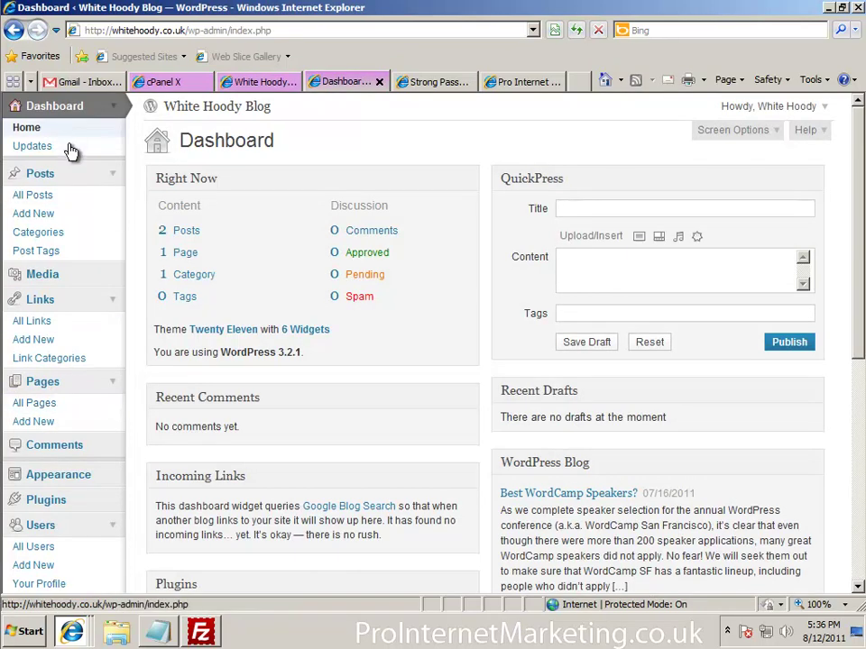
{"action": "left_click", "coordinate": [116, 303]}
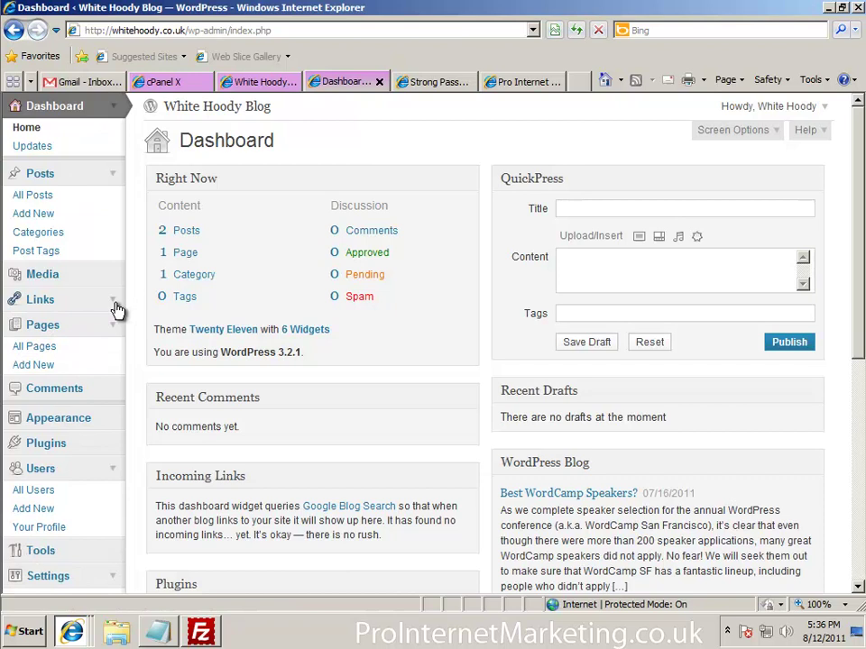
{"action": "left_click", "coordinate": [110, 470]}
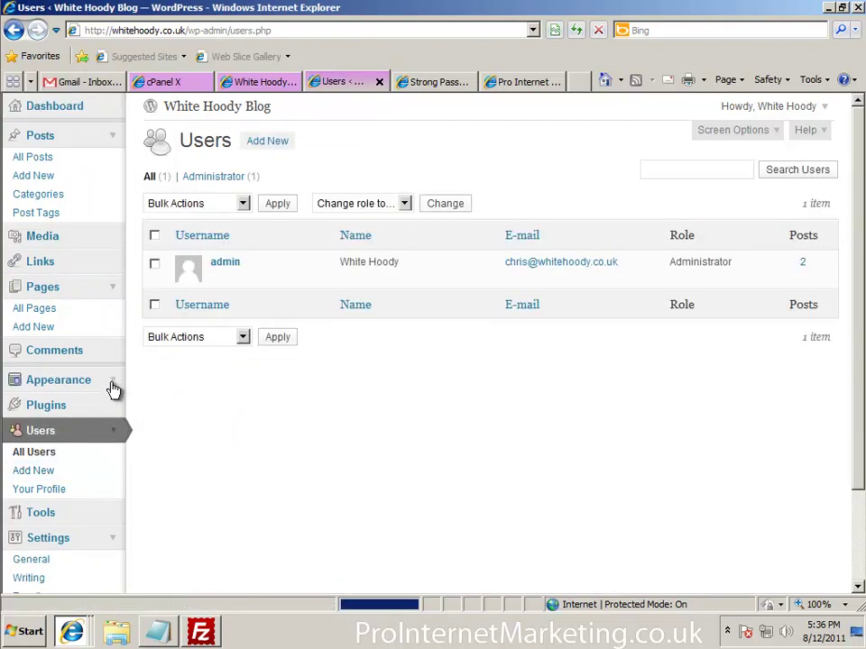
{"action": "left_click", "coordinate": [118, 431]}
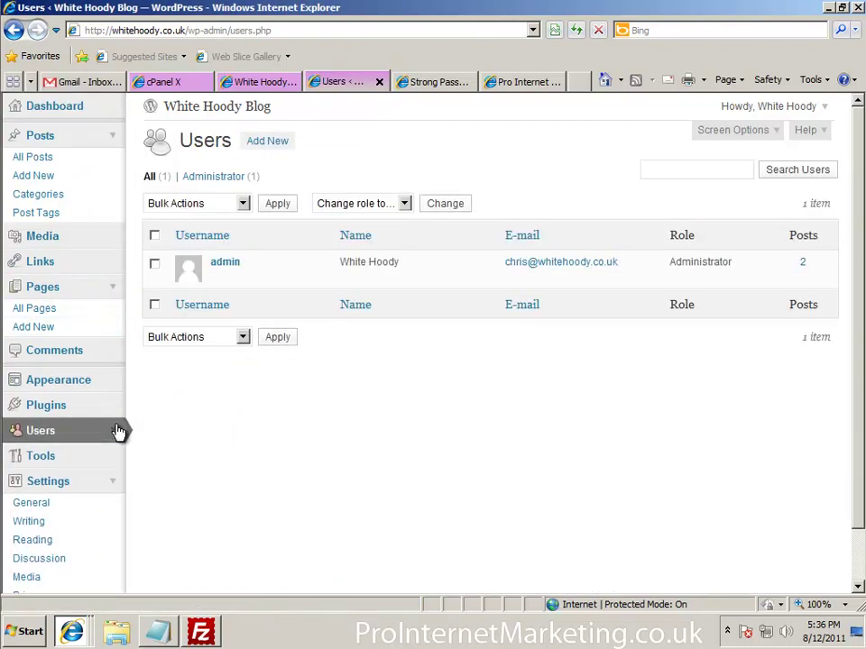
{"action": "left_click", "coordinate": [112, 489]}
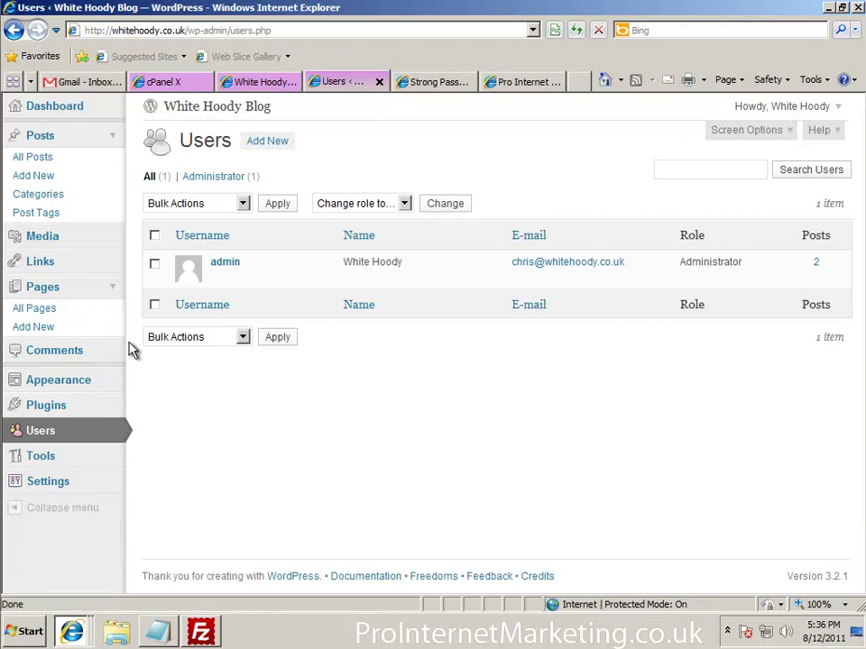
Move the posts "my post name" and "21332324" to the trash with a single bulk action
{"action": "left_click", "coordinate": [50, 159]}
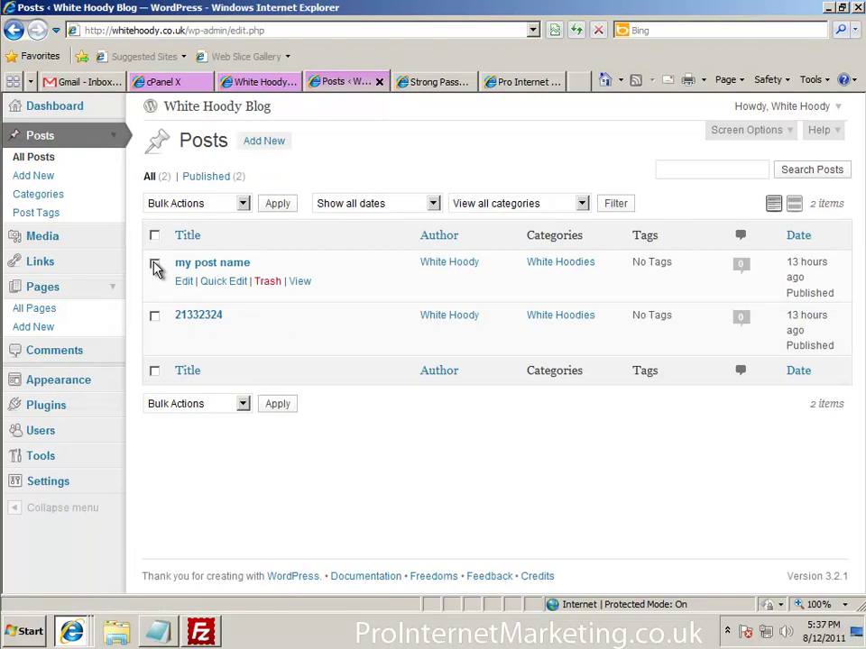
{"action": "left_click", "coordinate": [155, 237]}
{"action": "left_click", "coordinate": [155, 237]}
{"action": "left_click", "coordinate": [155, 266]}
{"action": "left_click", "coordinate": [155, 316]}
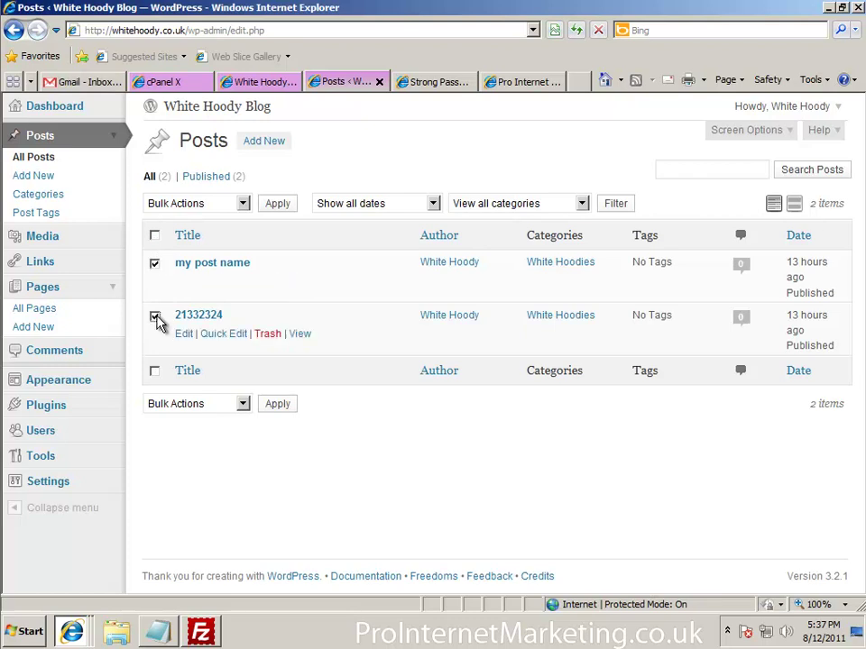
{"action": "left_click", "coordinate": [176, 204]}
{"action": "left_click", "coordinate": [185, 243]}
{"action": "left_click", "coordinate": [289, 204]}
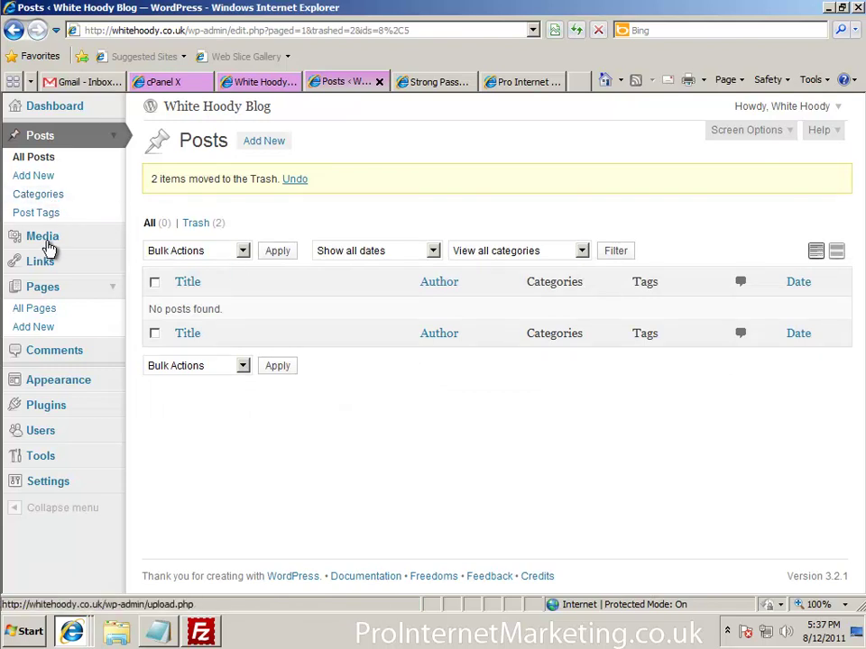
Move the blog's Sample Page to the trash
{"action": "left_click", "coordinate": [42, 310]}
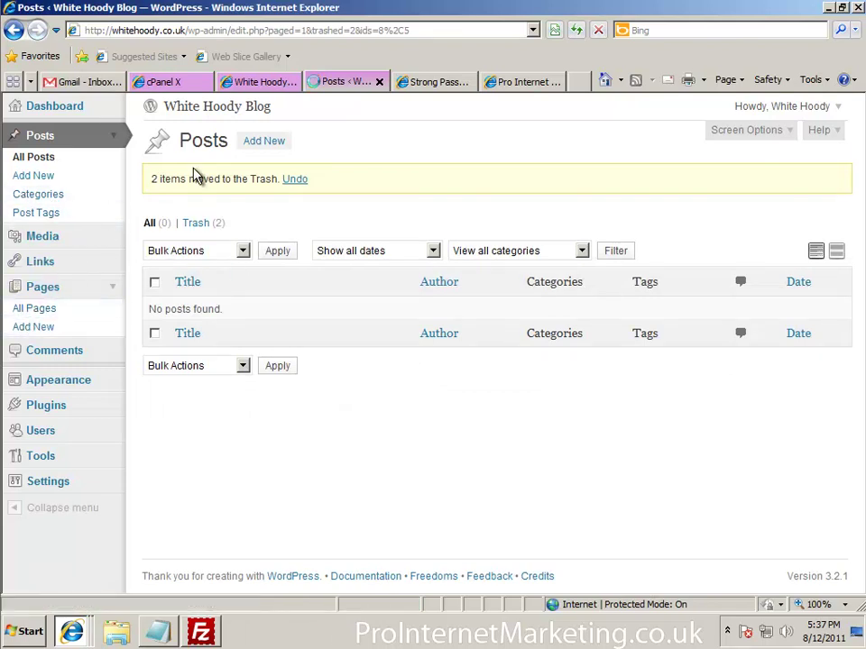
{"action": "left_click", "coordinate": [252, 82]}
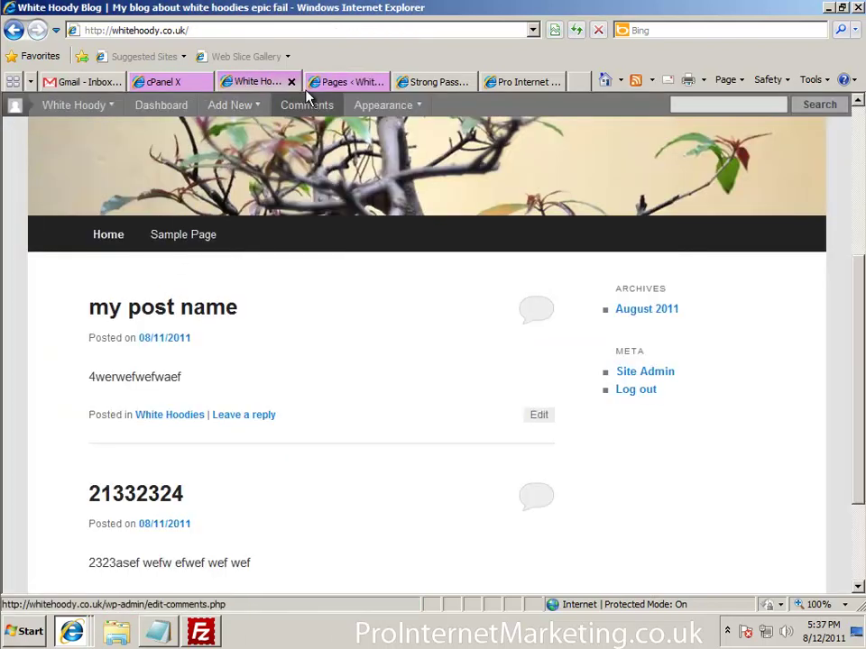
{"action": "left_click", "coordinate": [334, 83]}
{"action": "mouse_move", "coordinate": [157, 265]}
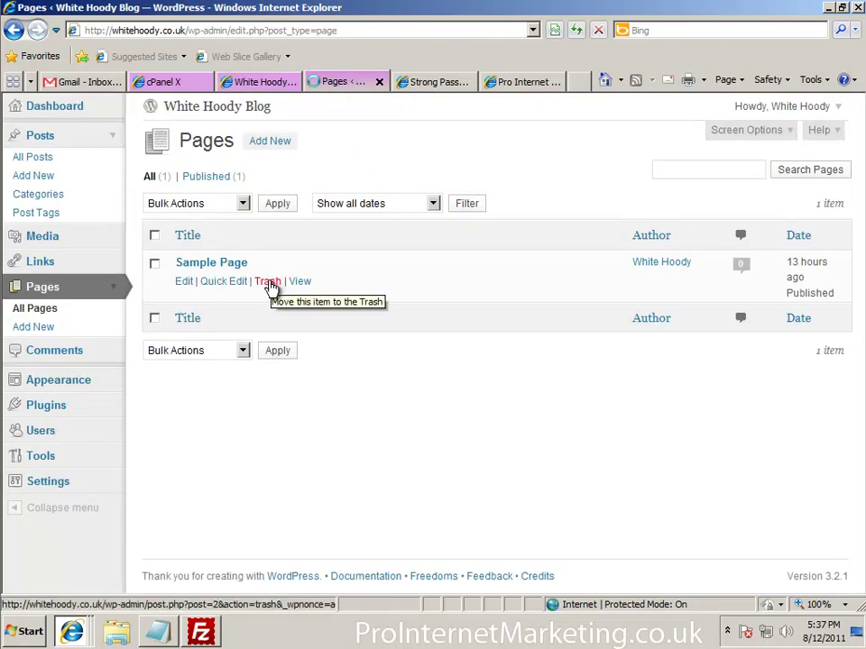
{"action": "left_click", "coordinate": [268, 283]}
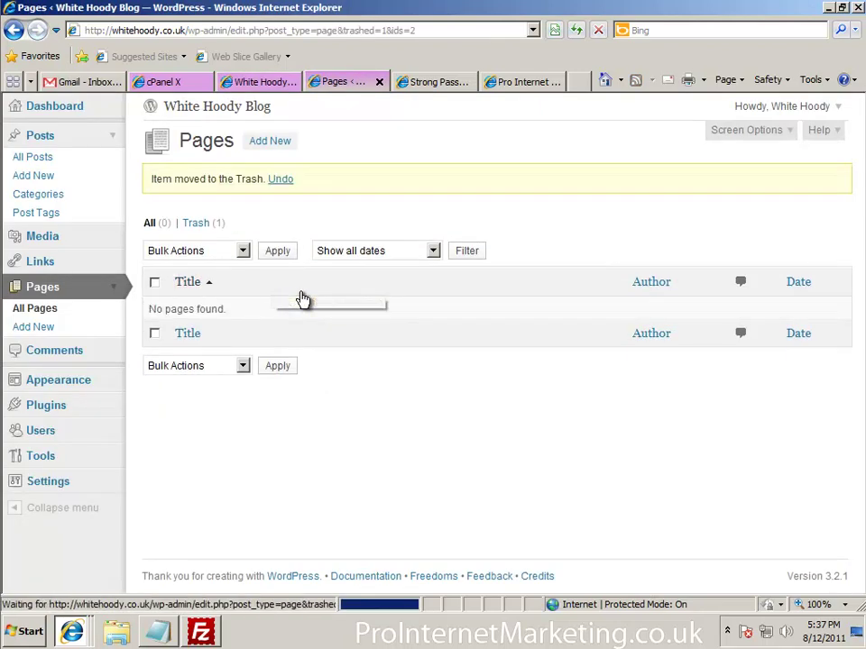
Check the blog's post list and its post categories
{"action": "left_click", "coordinate": [58, 162]}
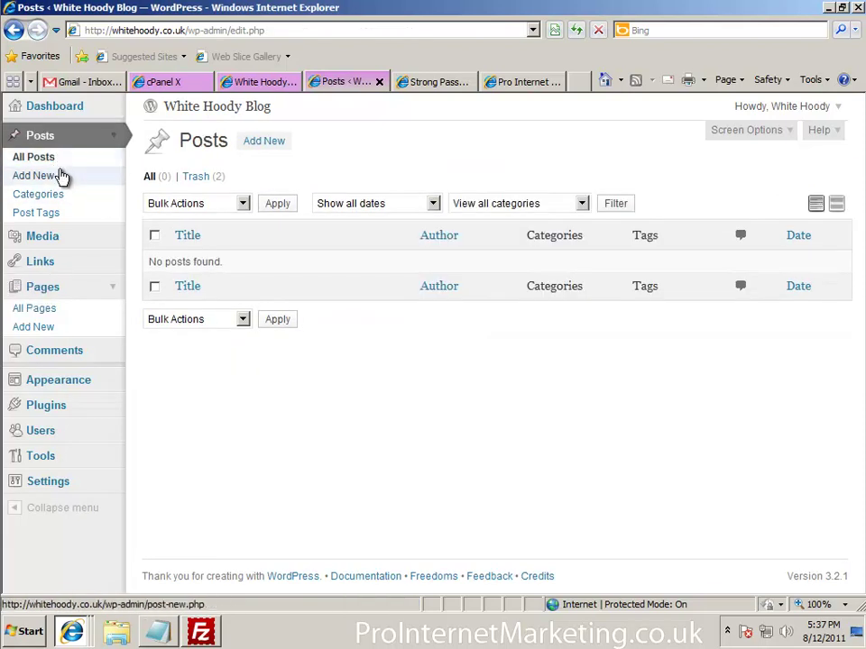
{"action": "left_click", "coordinate": [62, 195]}
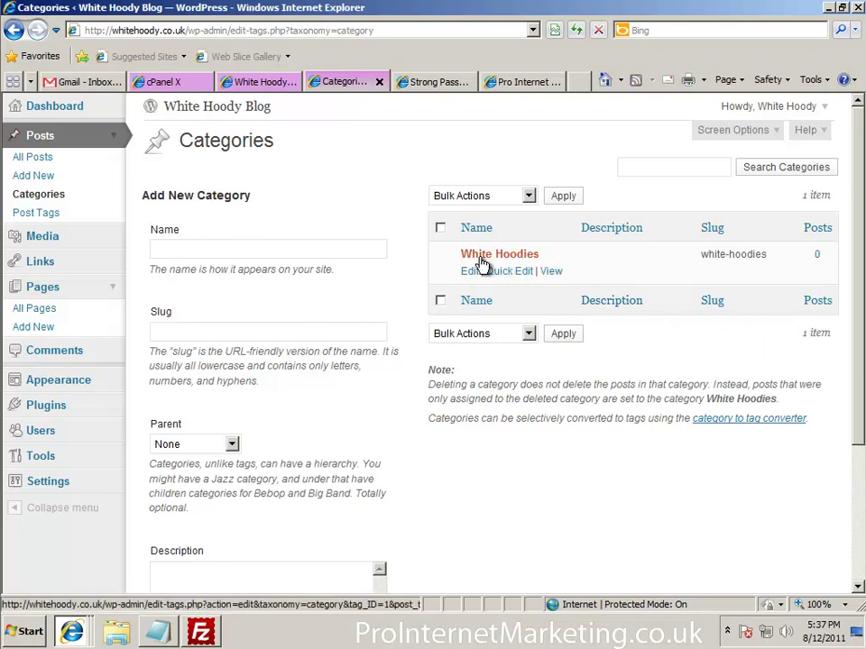
{"action": "left_click", "coordinate": [45, 163]}
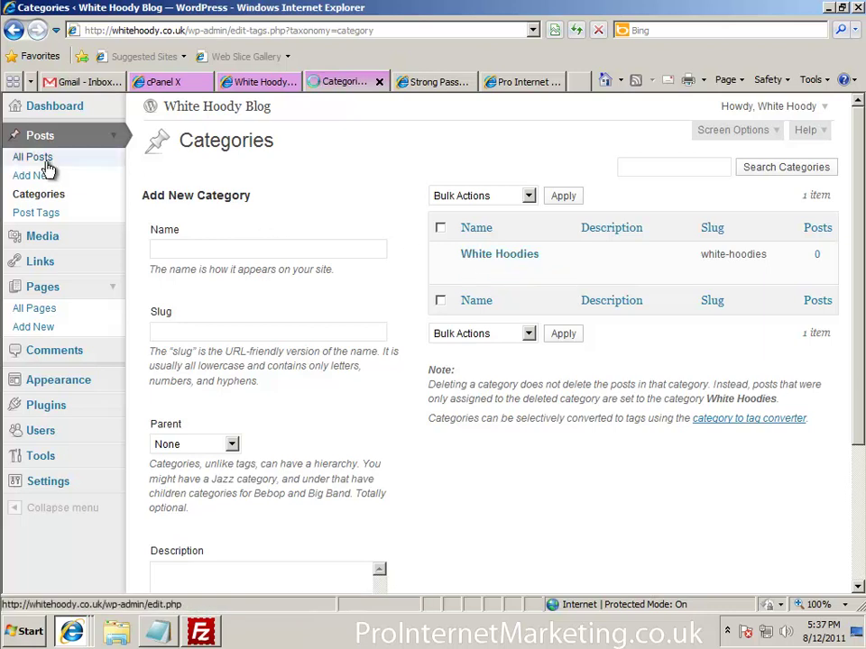
Start a new post and title it "My Example Blog Post"
{"action": "left_click", "coordinate": [58, 179]}
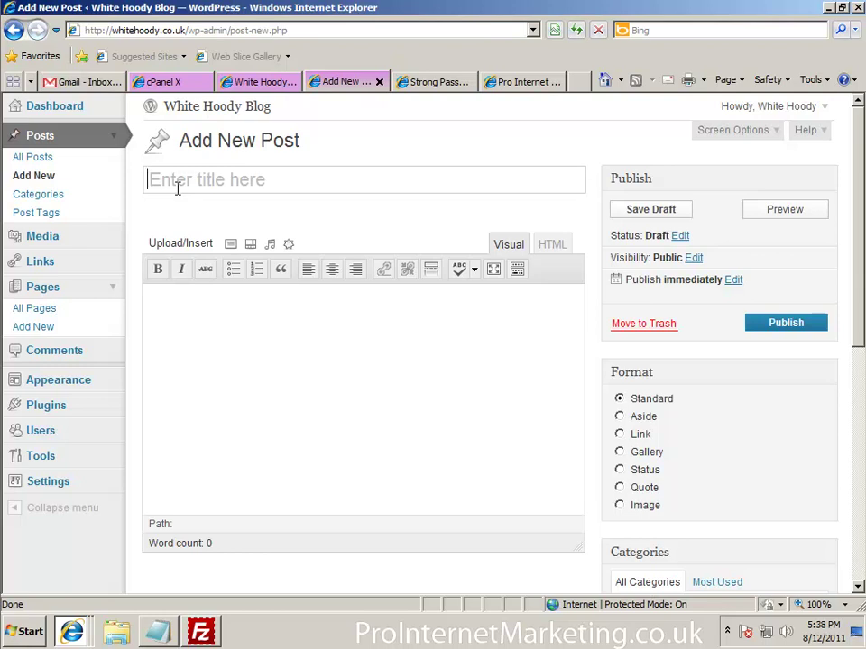
{"action": "left_click", "coordinate": [178, 188]}
{"action": "type", "text": "My Example"}
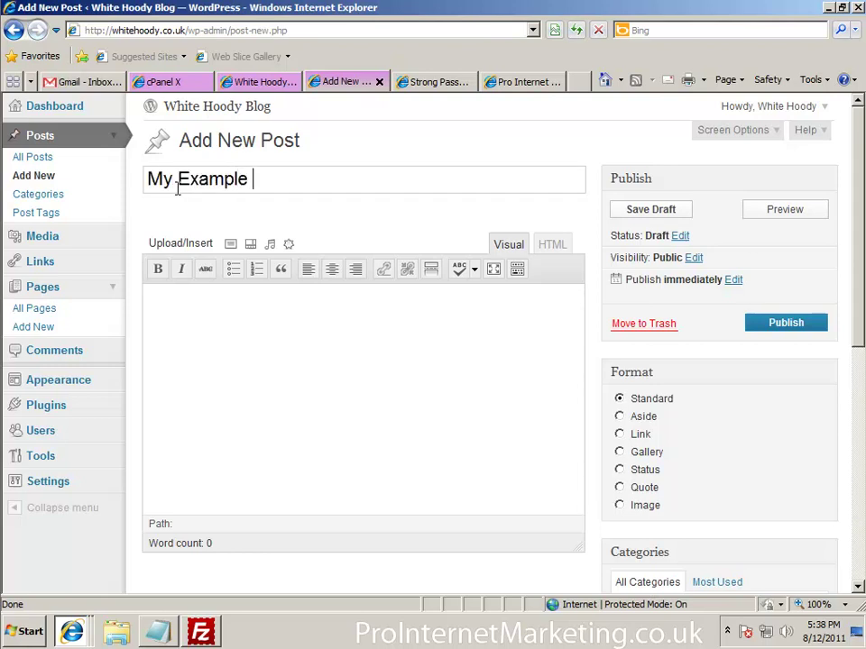
{"action": "type", "text": " Blog Post"}
{"action": "key", "text": "Tab"}
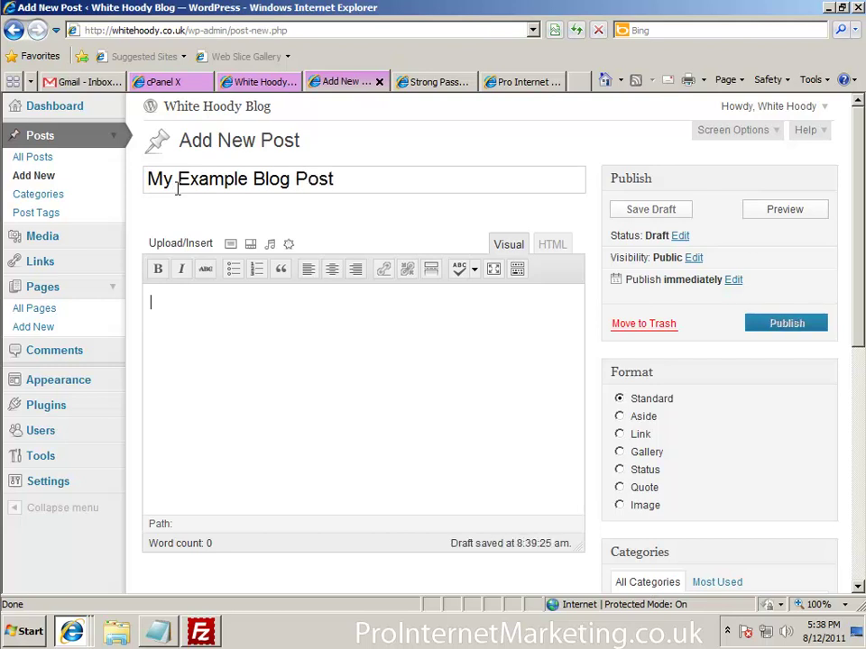
Write the body paragraphs "this is just some quick text" and "and here is some more.", and show the post in HTML view
{"action": "type", "text": "this is just "}
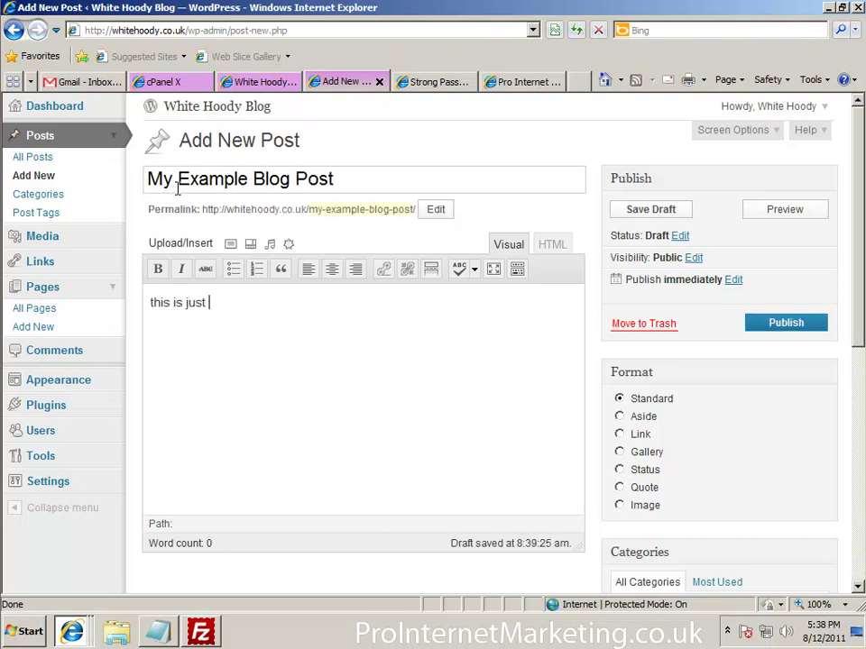
{"action": "type", "text": "some quick text"}
{"action": "key", "text": "Return"}
{"action": "key", "text": "Return"}
{"action": "key", "text": "BackSpace"}
{"action": "type", "text": "and here is"}
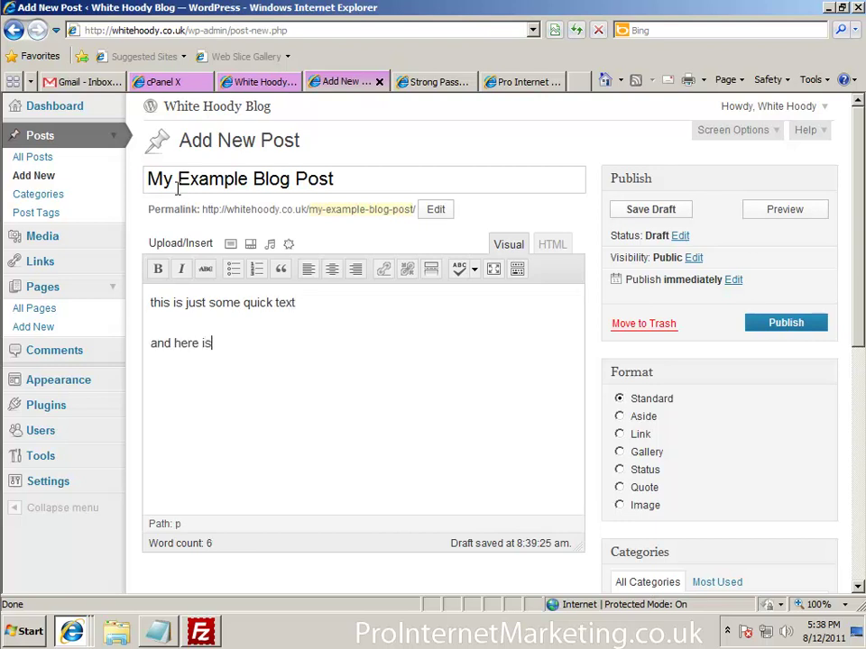
{"action": "type", "text": " some more."}
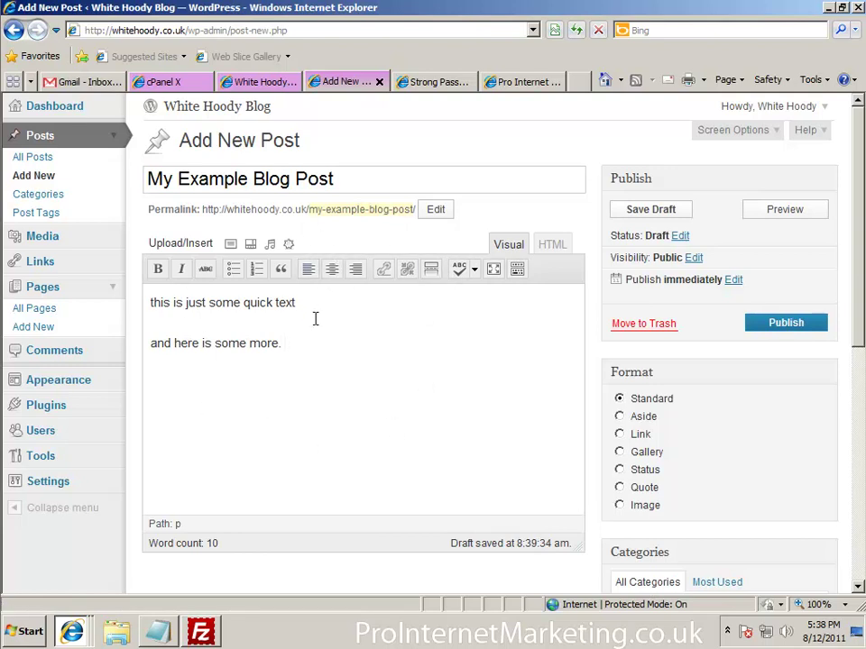
{"action": "left_click", "coordinate": [551, 245]}
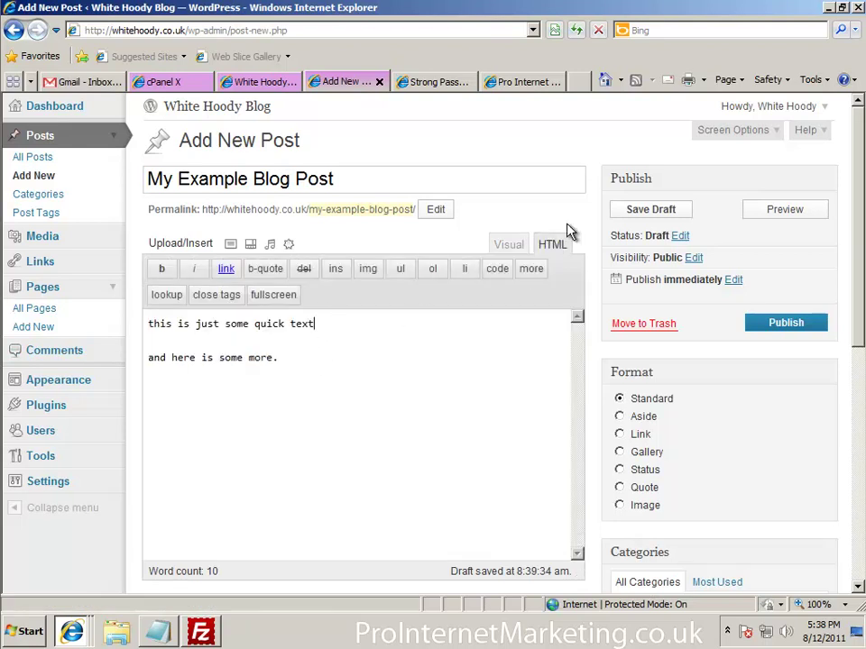
Make "quick text" bold and "here" italic in the post body, working in the visual view
{"action": "left_click", "coordinate": [510, 244]}
{"action": "left_click_drag", "start_coordinate": [316, 304], "coordinate": [243, 303]}
{"action": "left_click", "coordinate": [158, 269]}
{"action": "left_click", "coordinate": [179, 346]}
{"action": "double_click", "coordinate": [183, 345]}
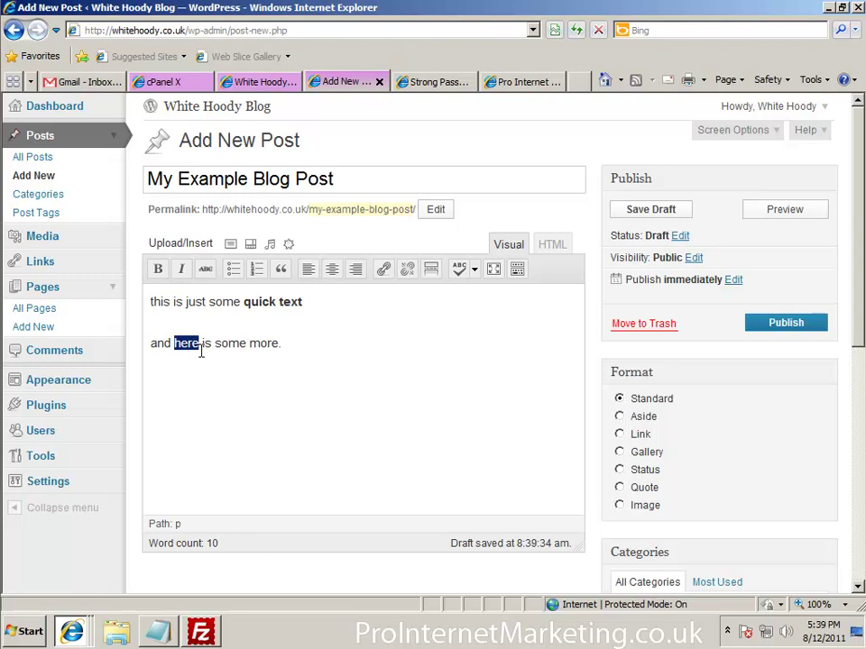
{"action": "left_click", "coordinate": [181, 268]}
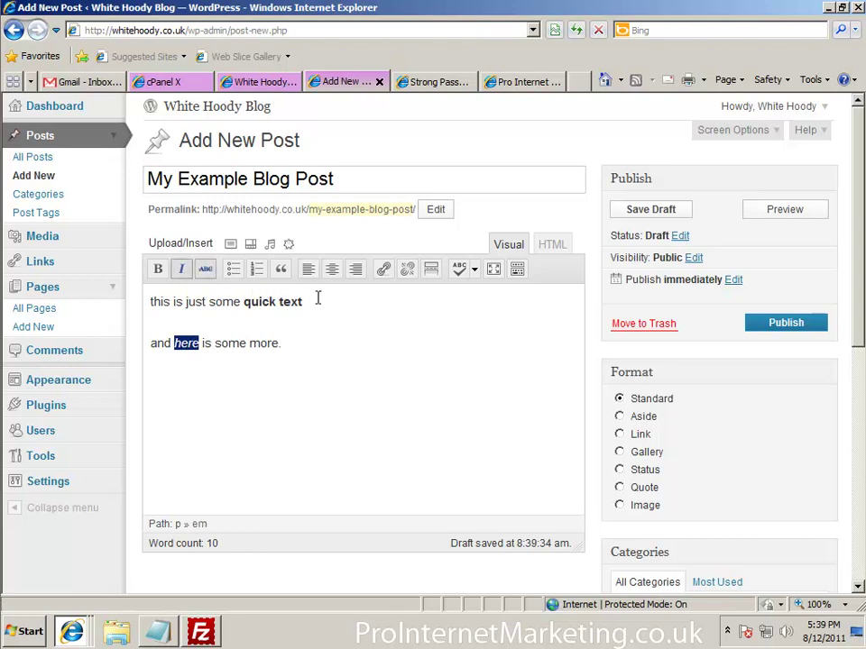
{"action": "left_click", "coordinate": [265, 342]}
{"action": "double_click", "coordinate": [266, 343]}
{"action": "left_click", "coordinate": [218, 345]}
{"action": "left_click_drag", "start_coordinate": [217, 346], "coordinate": [278, 345]}
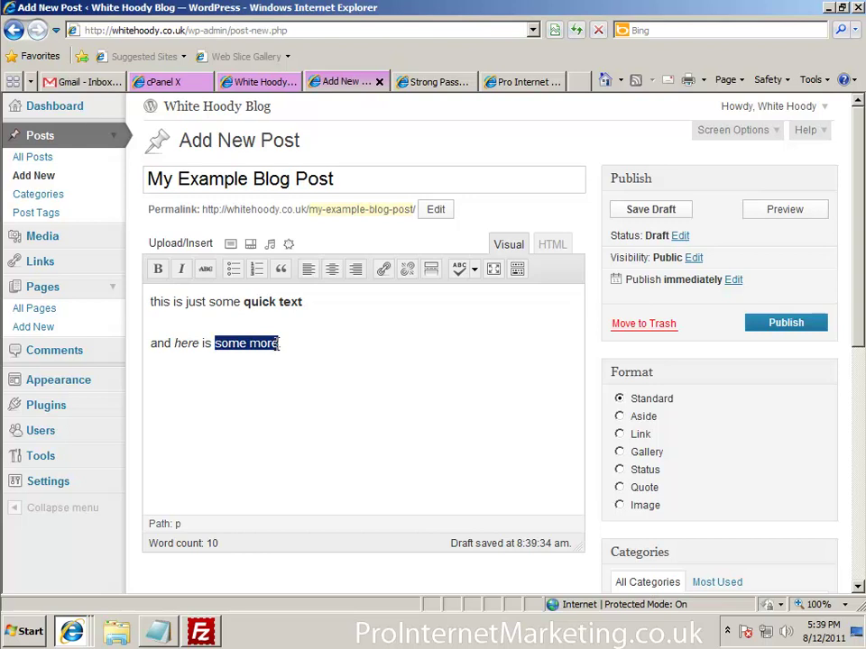
{"action": "left_click", "coordinate": [381, 269]}
{"action": "left_click", "coordinate": [363, 298]}
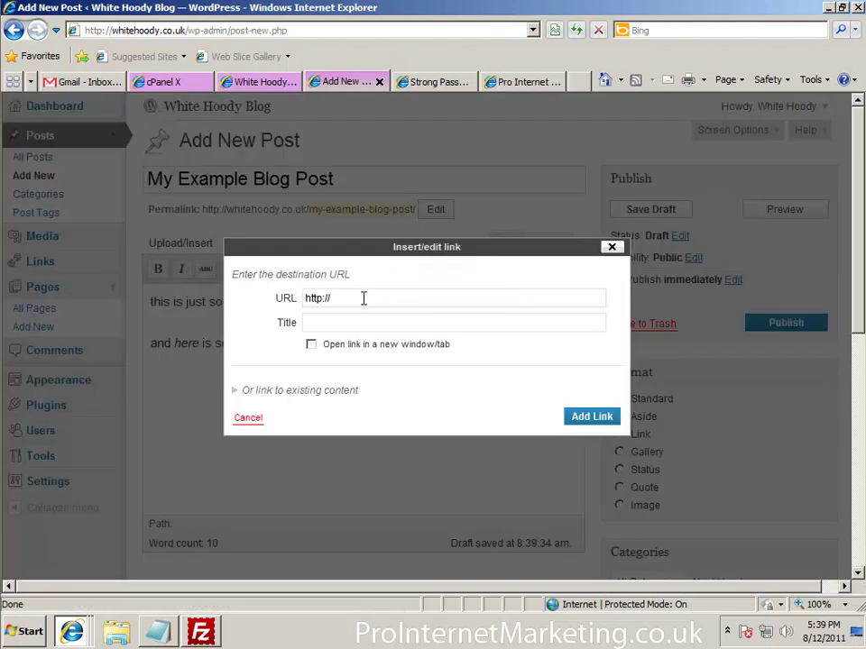
{"action": "type", "text": "www.google.co.uk"}
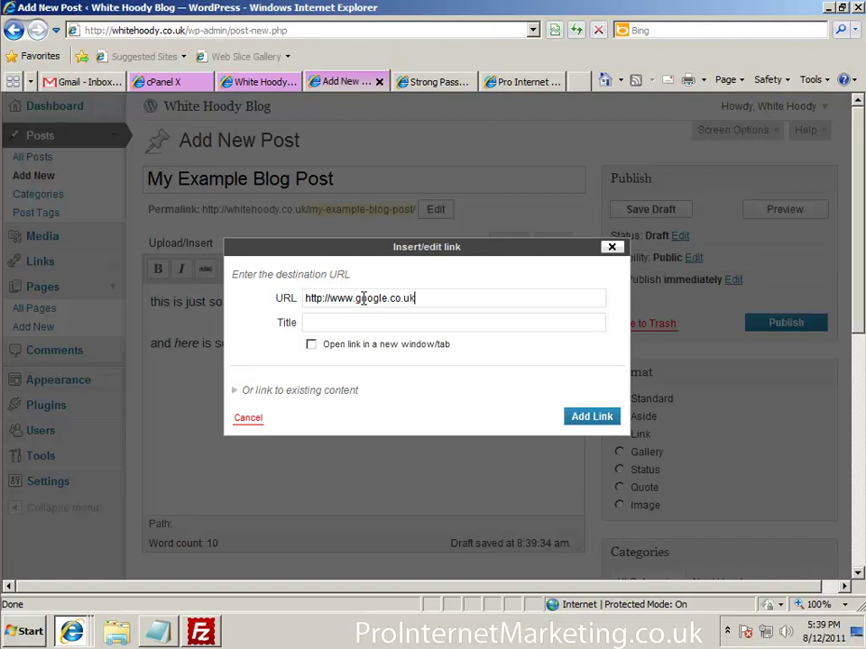
{"action": "left_click", "coordinate": [585, 419]}
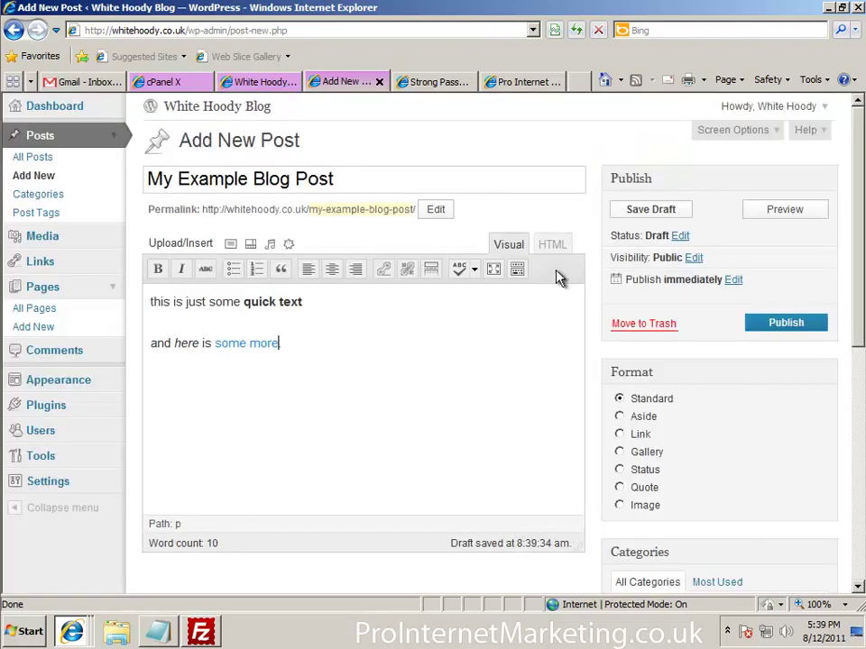
Add an unordered list with the entry "item 1" below the paragraphs as HTML code, and return to the visual view
{"action": "left_click", "coordinate": [552, 245]}
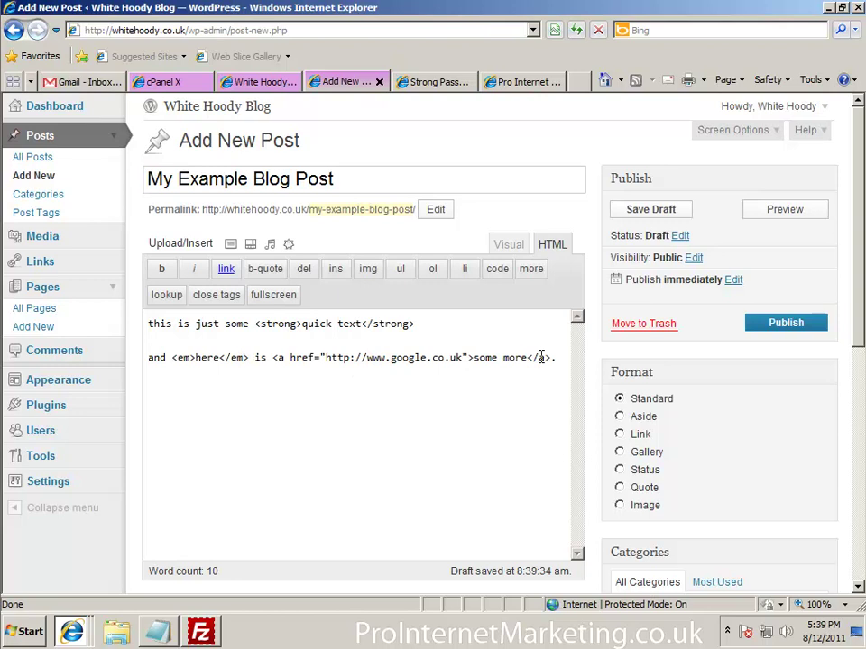
{"action": "key", "text": "Return"}
{"action": "type", "text": "<u"}
{"action": "type", "text": "l> "}
{"action": "type", "text": "<li>"}
{"action": "type", "text": "item 1</"}
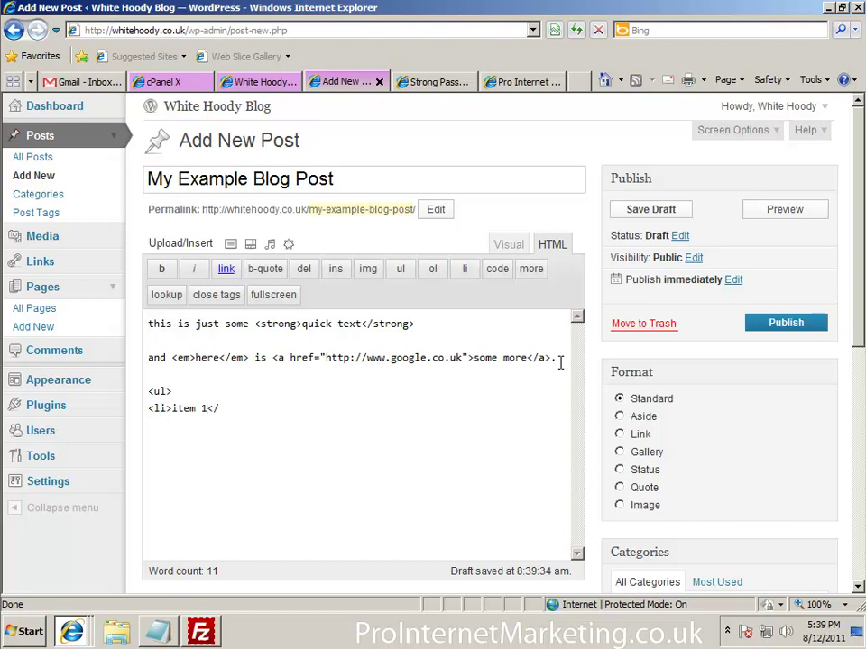
{"action": "type", "text": "li> "}
{"action": "type", "text": "</ul>"}
{"action": "left_click", "coordinate": [508, 245]}
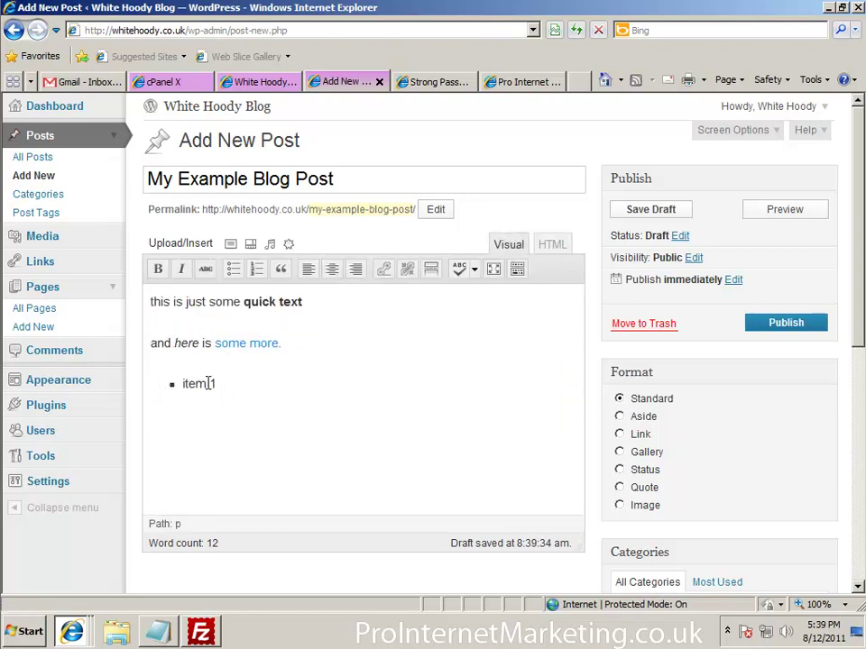
Add "item 2" as a second bullet, check the list's HTML code, and return to the visual view
{"action": "left_click", "coordinate": [244, 409]}
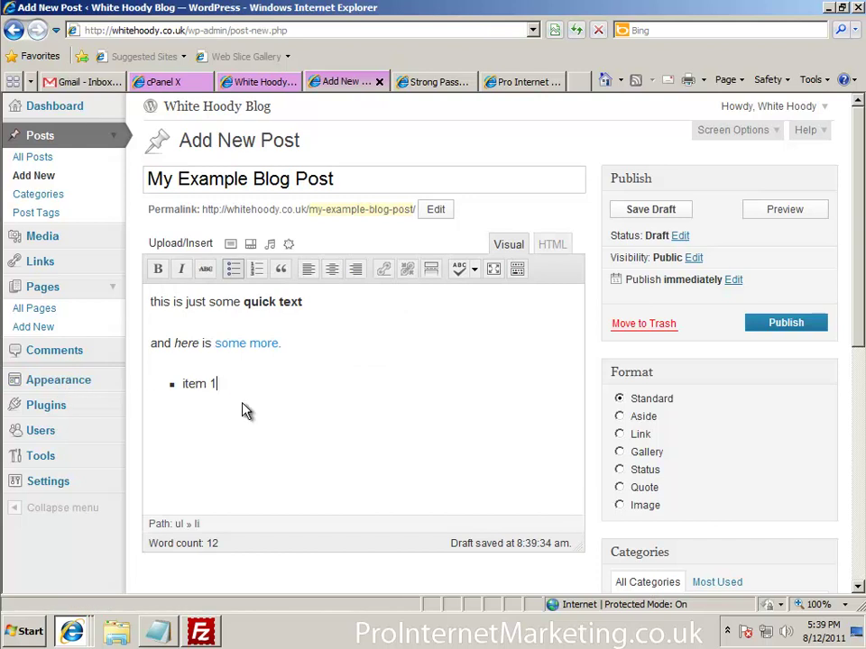
{"action": "key", "text": "Return"}
{"action": "type", "text": "item 2"}
{"action": "left_click", "coordinate": [549, 247]}
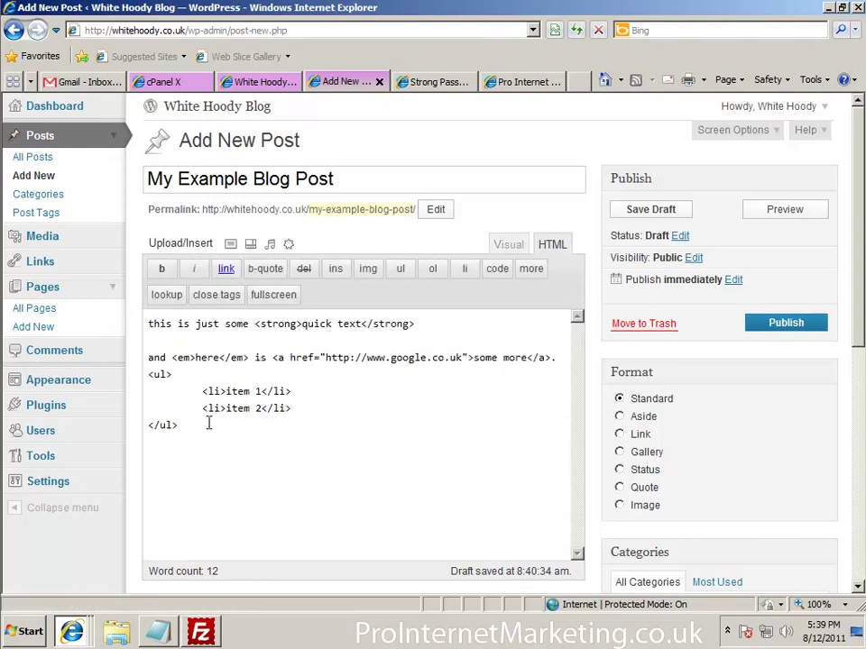
{"action": "left_click", "coordinate": [505, 246]}
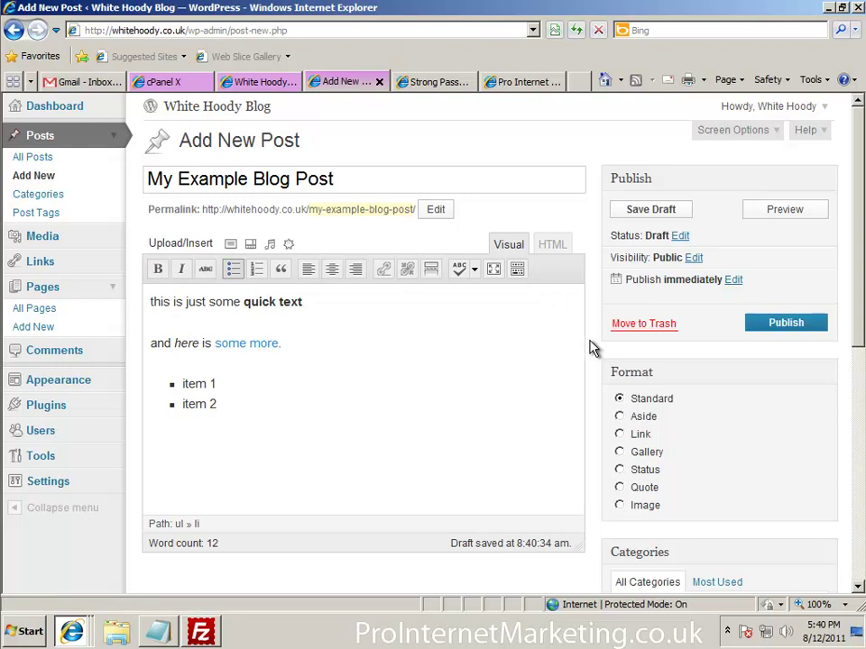
Assign the post to the White Hoodies category and to a new category named "Example Posts"
{"action": "scroll", "coordinate": [590, 347], "scroll_direction": "down", "scroll_amount": 3}
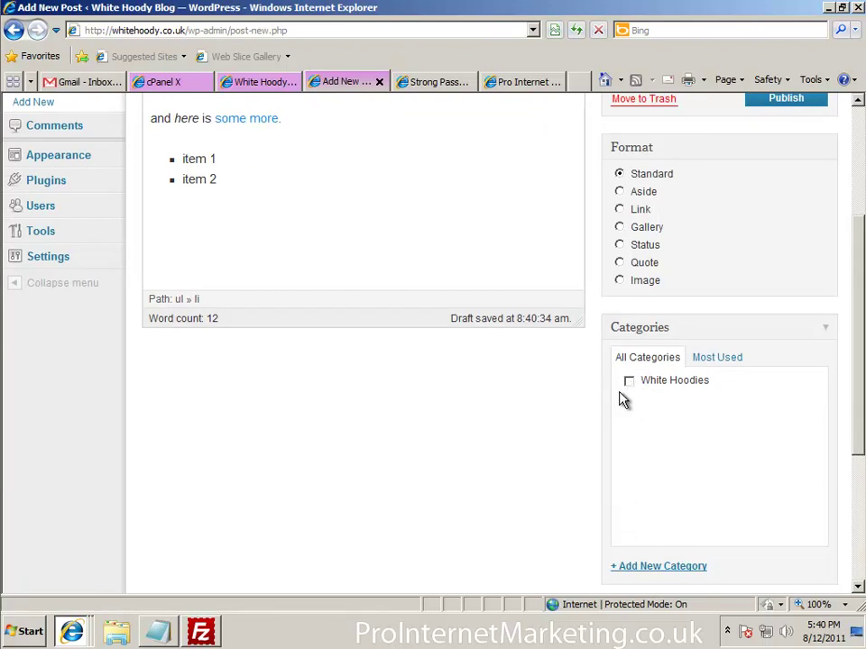
{"action": "scroll", "coordinate": [621, 392], "scroll_direction": "up", "scroll_amount": 2}
{"action": "scroll", "coordinate": [621, 410], "scroll_direction": "down", "scroll_amount": 2}
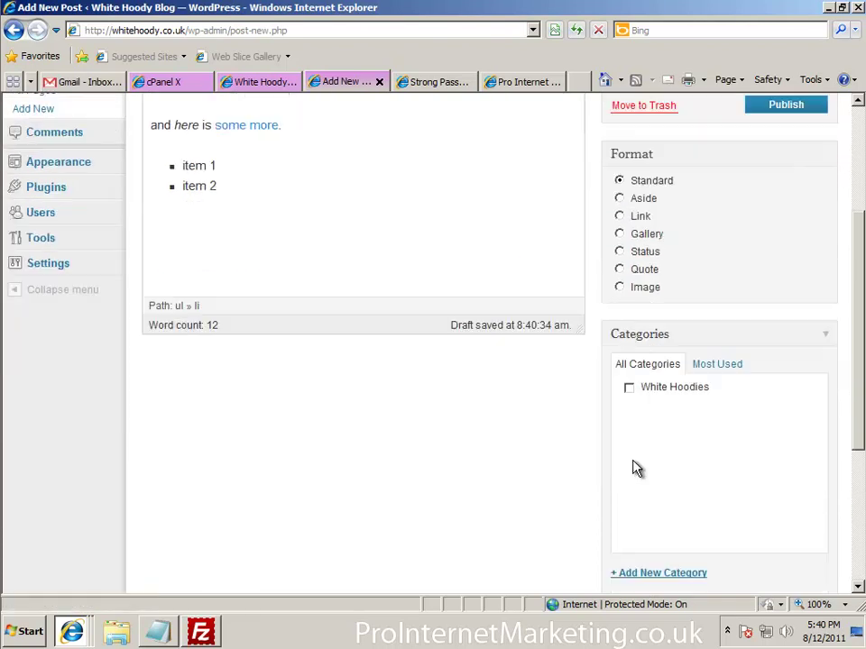
{"action": "left_click", "coordinate": [632, 389]}
{"action": "left_click", "coordinate": [642, 566]}
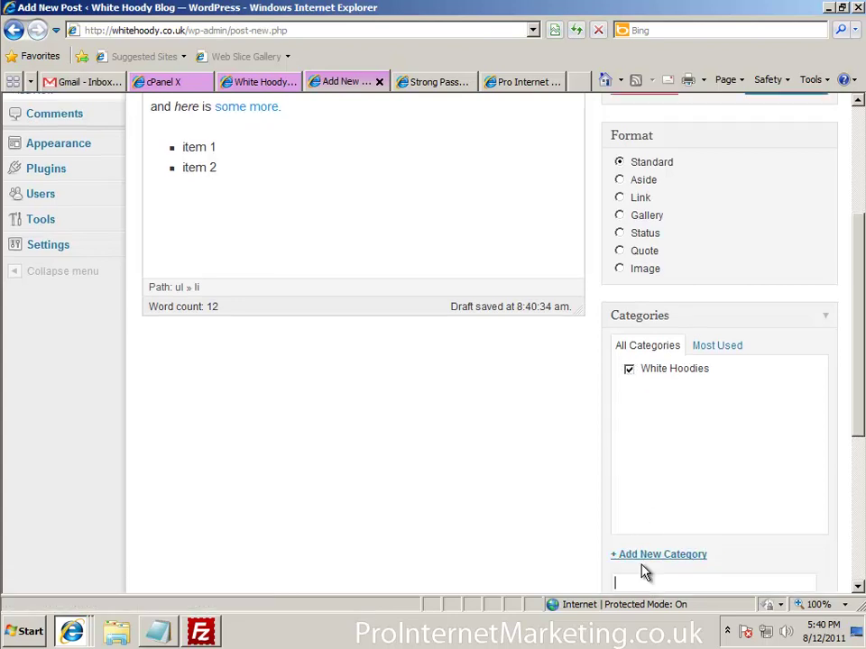
{"action": "scroll", "coordinate": [644, 570], "scroll_direction": "down", "scroll_amount": 2}
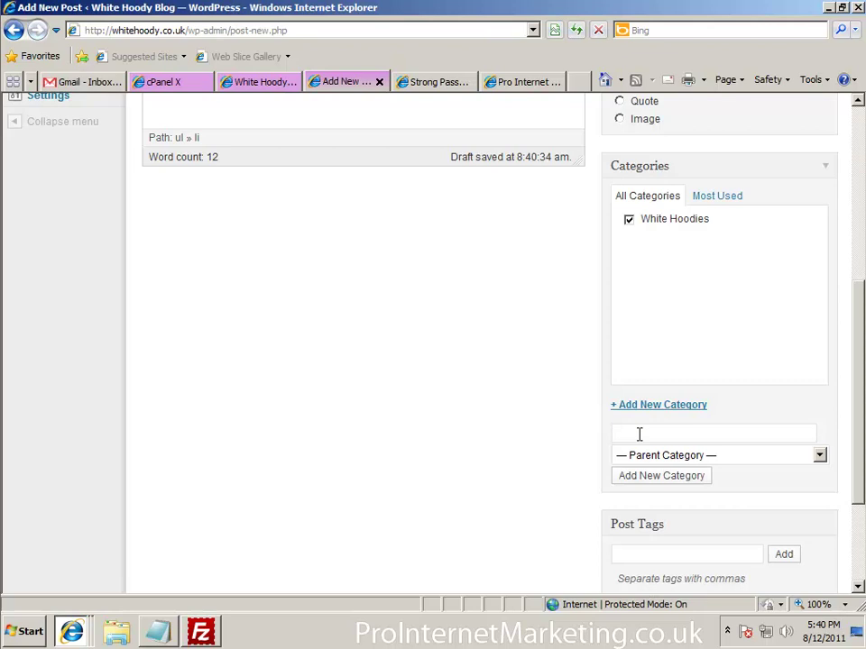
{"action": "type", "text": "Example Posts"}
{"action": "left_click", "coordinate": [651, 482]}
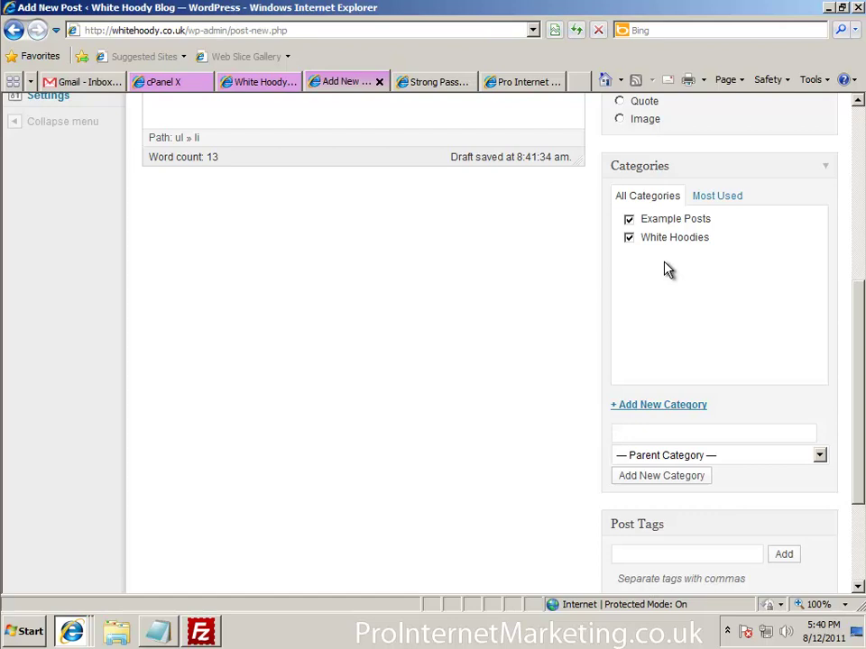
Add the tags "example post" and "white hoody" to the post
{"action": "scroll", "coordinate": [585, 314], "scroll_direction": "down", "scroll_amount": 3}
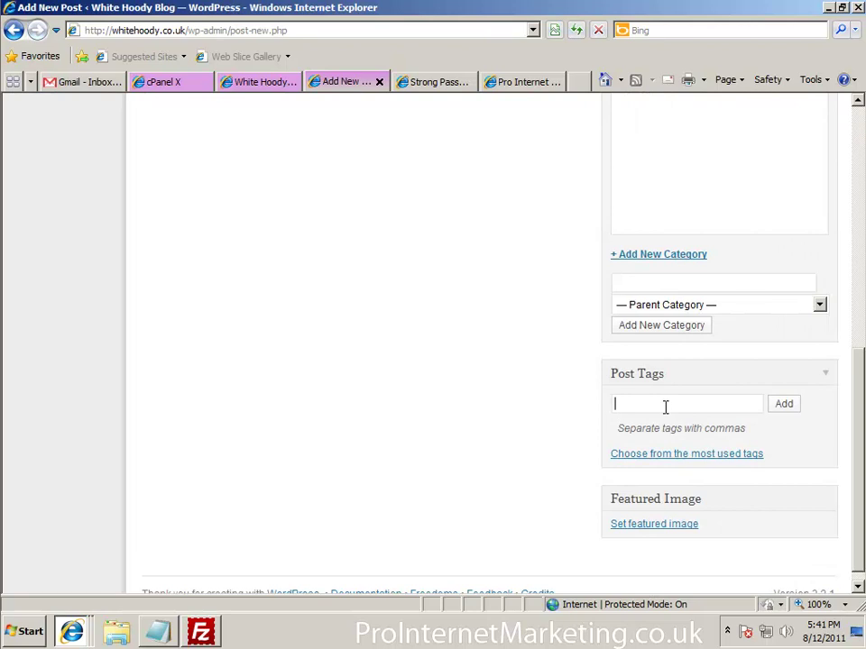
{"action": "scroll", "coordinate": [665, 406], "scroll_direction": "up", "scroll_amount": 10}
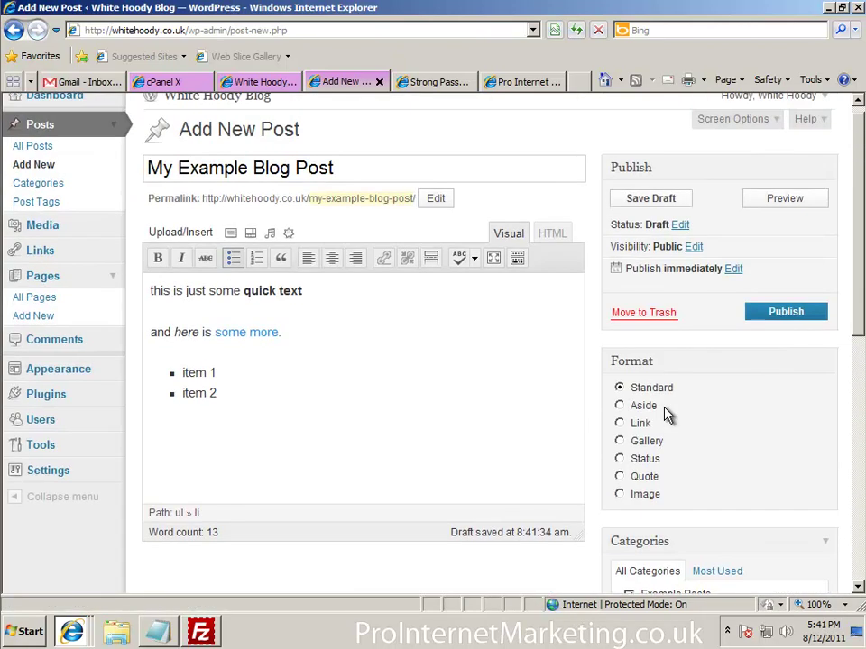
{"action": "scroll", "coordinate": [293, 323], "scroll_direction": "down", "scroll_amount": 1}
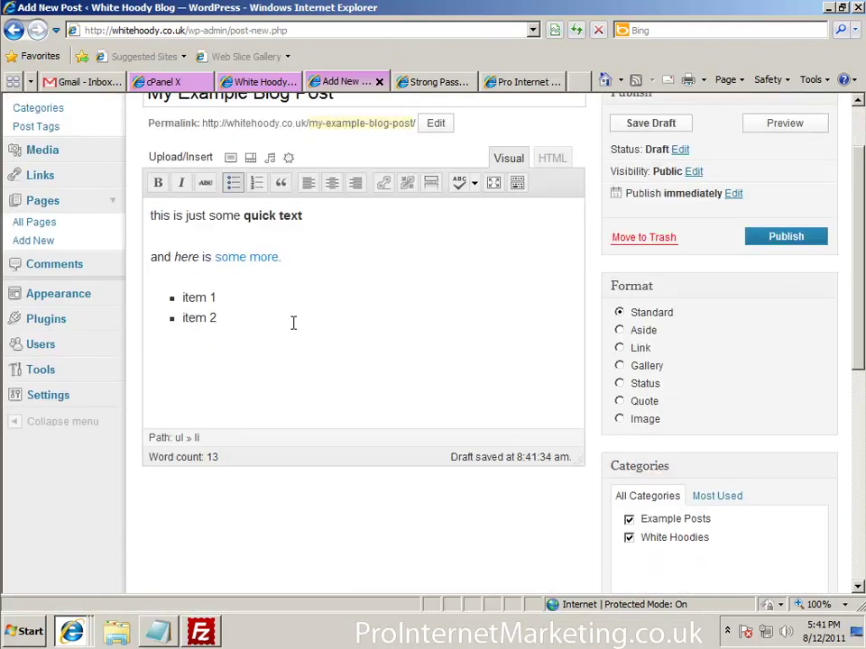
{"action": "scroll", "coordinate": [293, 323], "scroll_direction": "down", "scroll_amount": 8}
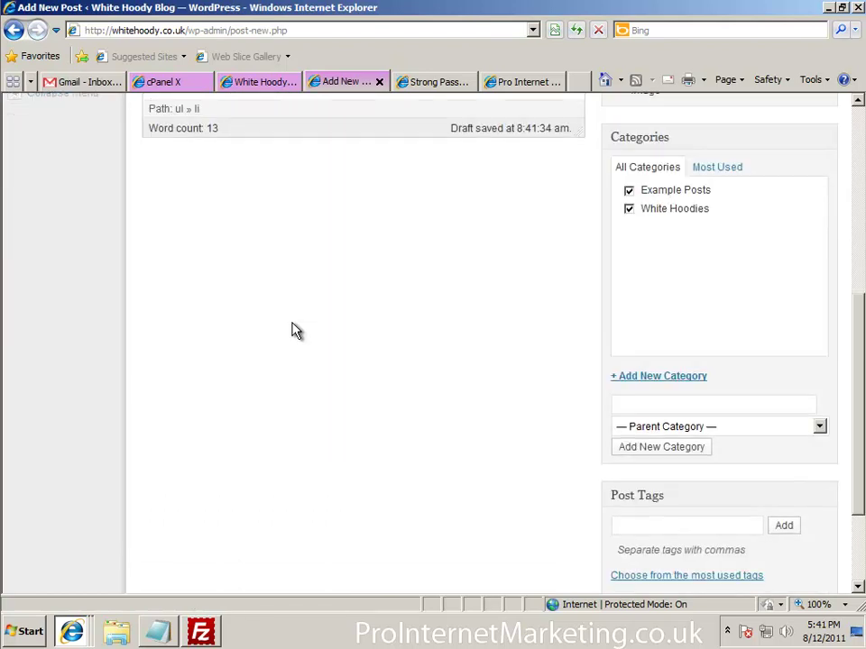
{"action": "scroll", "coordinate": [420, 352], "scroll_direction": "up", "scroll_amount": 10}
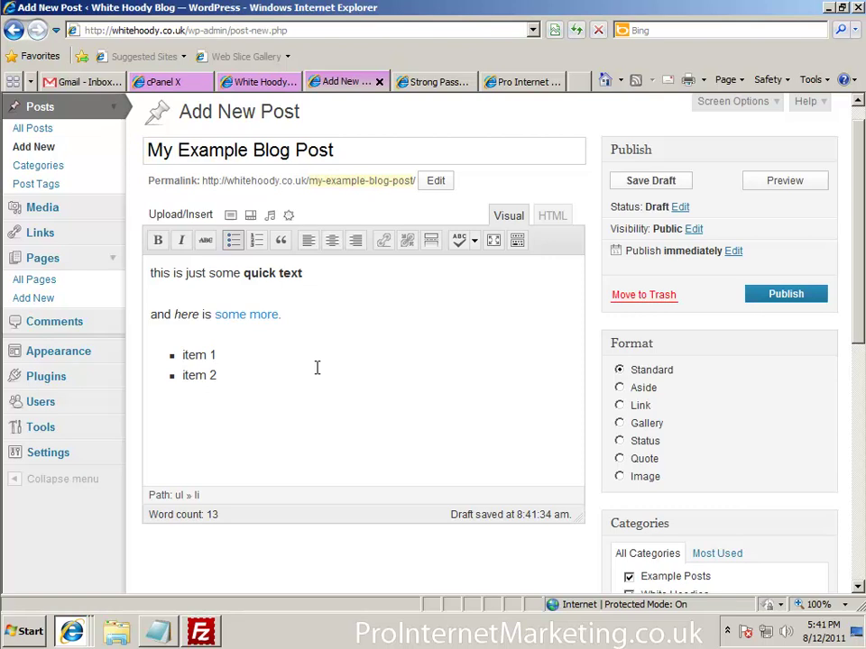
{"action": "scroll", "coordinate": [318, 372], "scroll_direction": "down", "scroll_amount": 8}
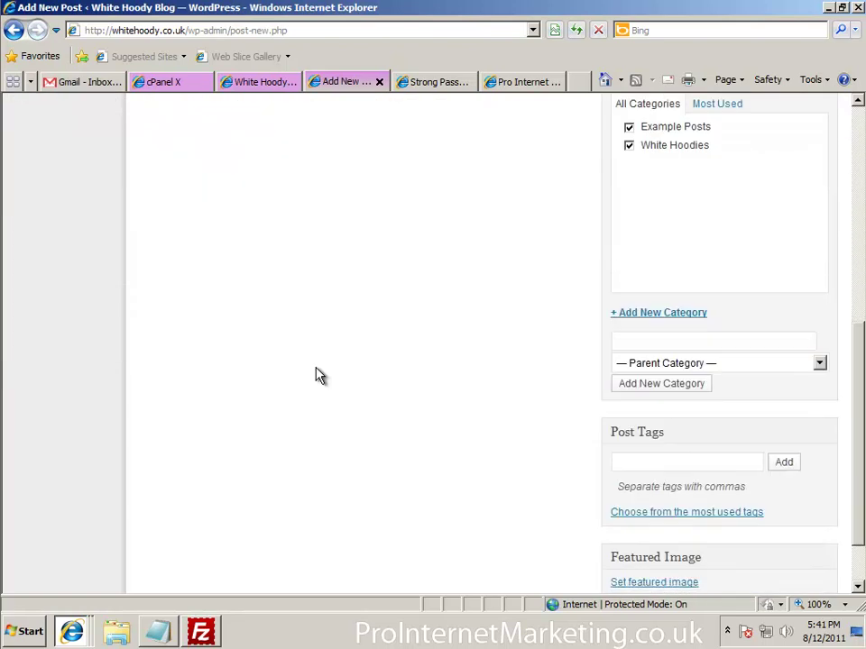
{"action": "left_click", "coordinate": [663, 386]}
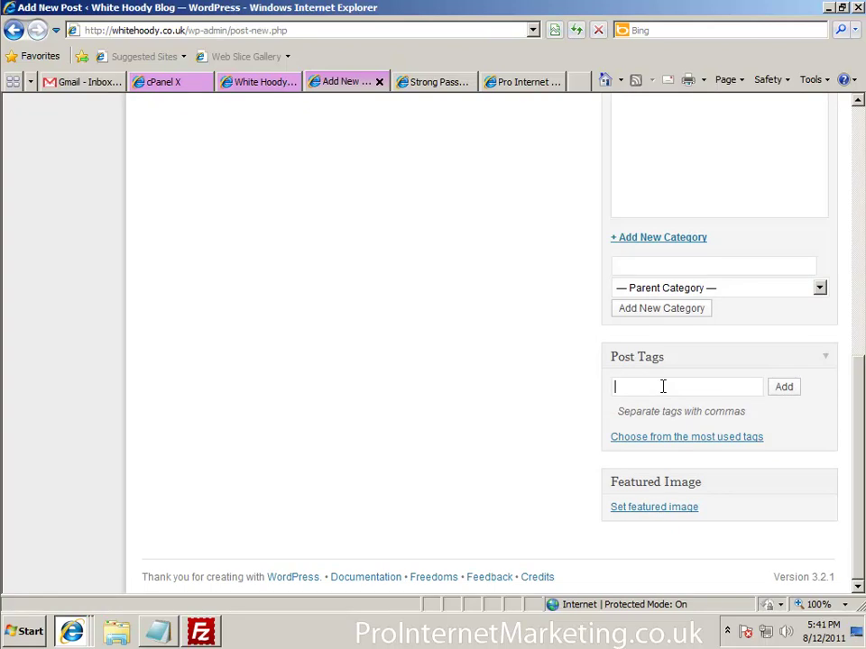
{"action": "type", "text": "example post, white hoody"}
{"action": "left_click", "coordinate": [787, 391]}
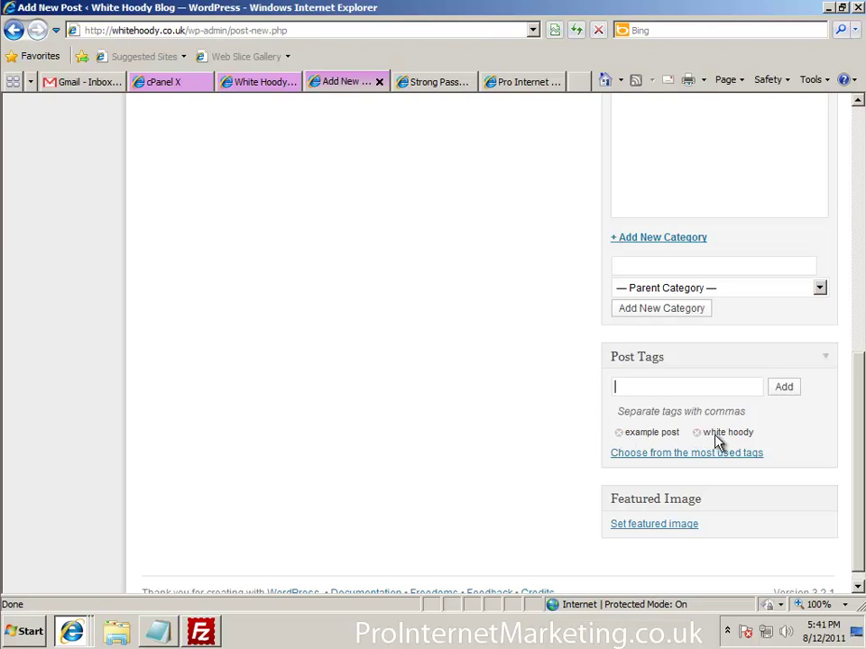
Set the post's publish time to 08:40 on Aug 12, 2011 and submit the post with that schedule
{"action": "scroll", "coordinate": [494, 432], "scroll_direction": "up", "scroll_amount": 4}
{"action": "scroll", "coordinate": [360, 276], "scroll_direction": "up", "scroll_amount": 3}
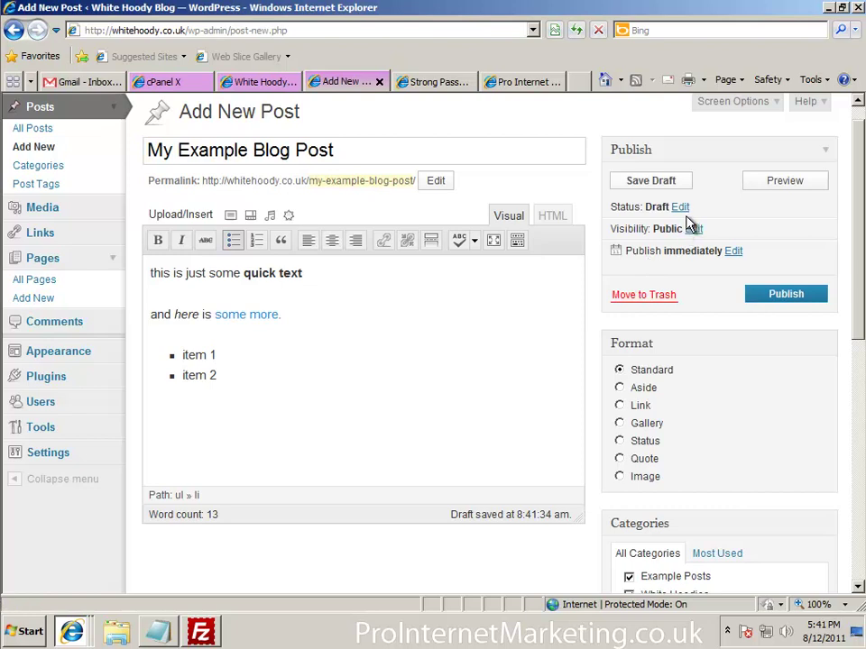
{"action": "left_click", "coordinate": [659, 183]}
{"action": "left_click", "coordinate": [735, 254]}
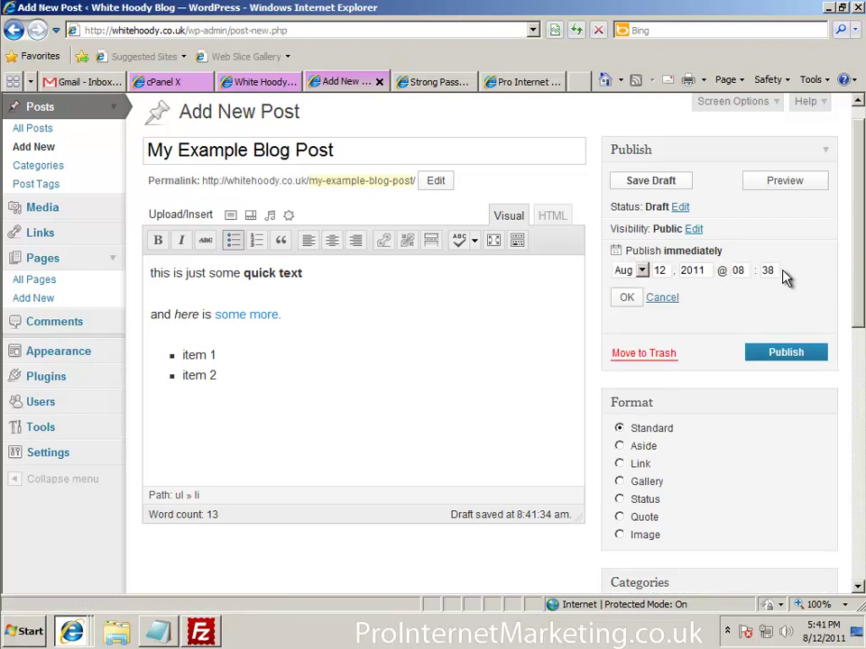
{"action": "left_click_drag", "start_coordinate": [775, 271], "coordinate": [756, 270]}
{"action": "type", "text": "40"}
{"action": "left_click", "coordinate": [631, 301]}
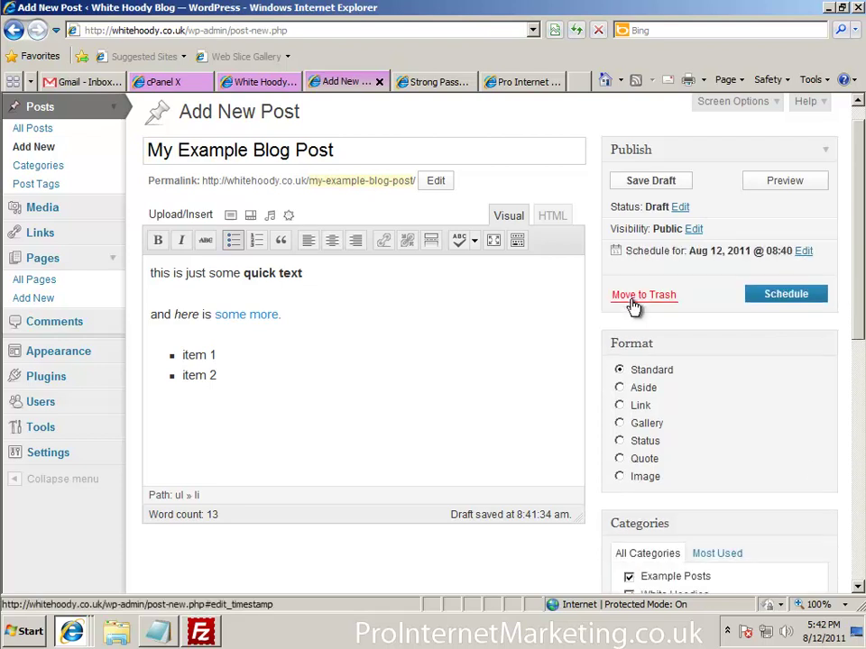
{"action": "left_click", "coordinate": [785, 294]}
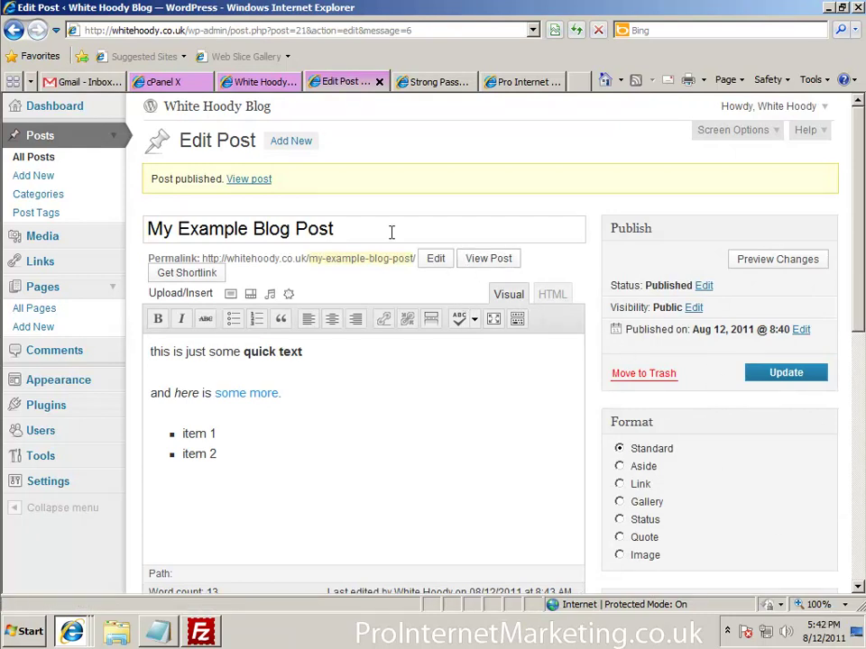
Change the post's publish time to 08:38 and update the post
{"action": "left_click", "coordinate": [804, 332]}
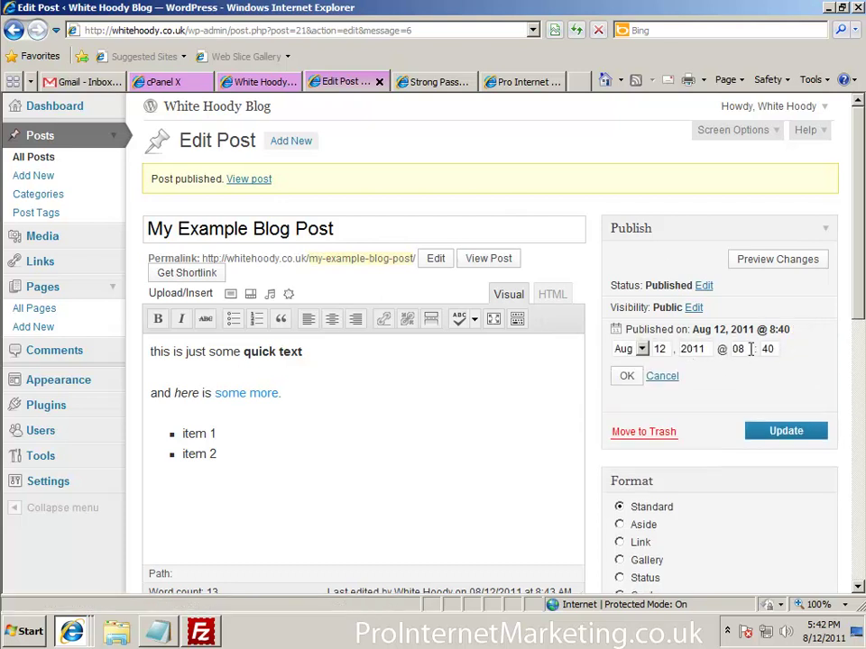
{"action": "left_click_drag", "start_coordinate": [766, 349], "coordinate": [747, 348]}
{"action": "type", "text": "38"}
{"action": "left_click", "coordinate": [626, 376]}
{"action": "left_click", "coordinate": [769, 381]}
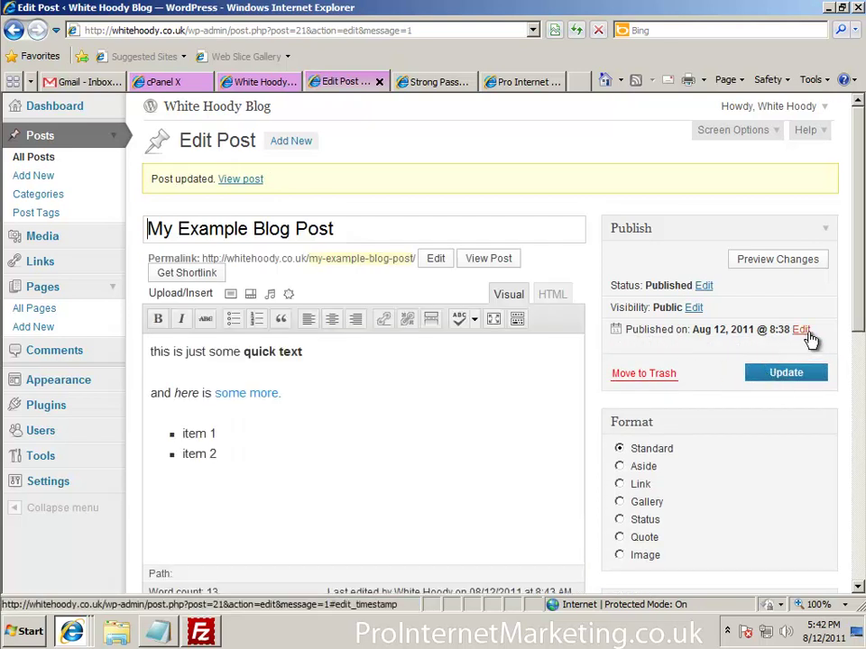
Set the post's publish time to 08:34 and update the post
{"action": "left_click", "coordinate": [800, 330]}
{"action": "left_click_drag", "start_coordinate": [766, 350], "coordinate": [780, 349]}
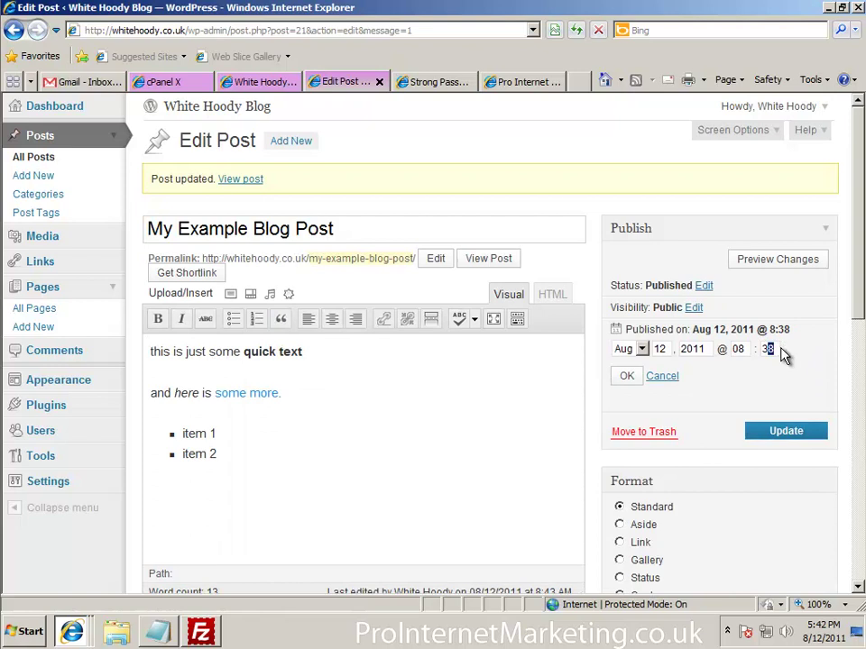
{"action": "type", "text": "34"}
{"action": "left_click", "coordinate": [627, 376]}
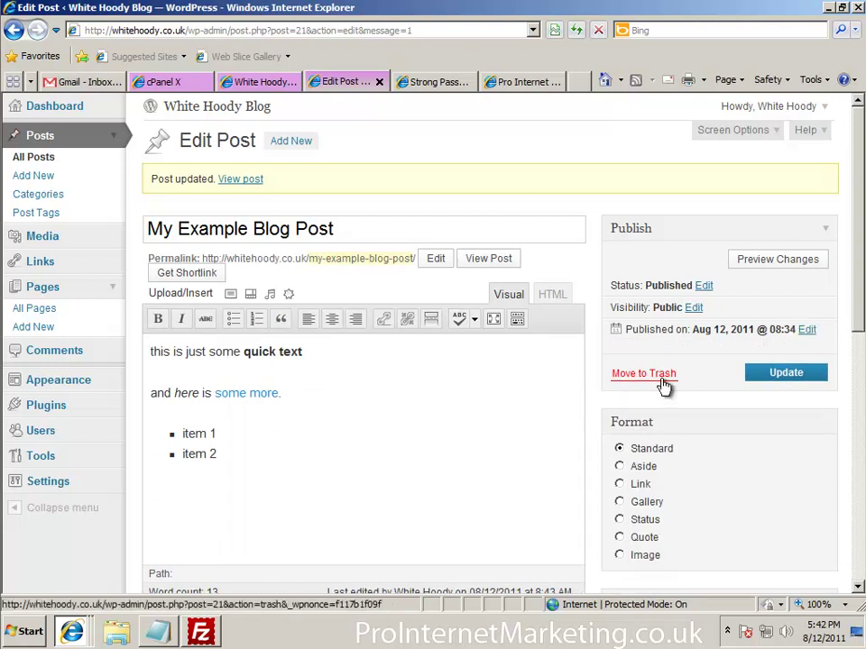
{"action": "left_click", "coordinate": [776, 374]}
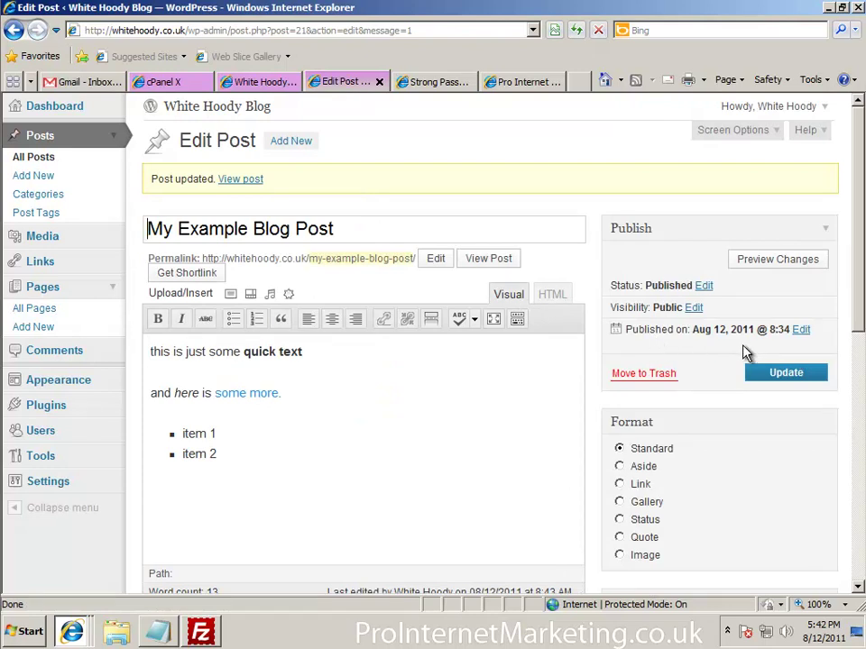
Reload the blog's home page, examine how the example post is displayed, and return to the post editor
{"action": "left_click", "coordinate": [244, 83]}
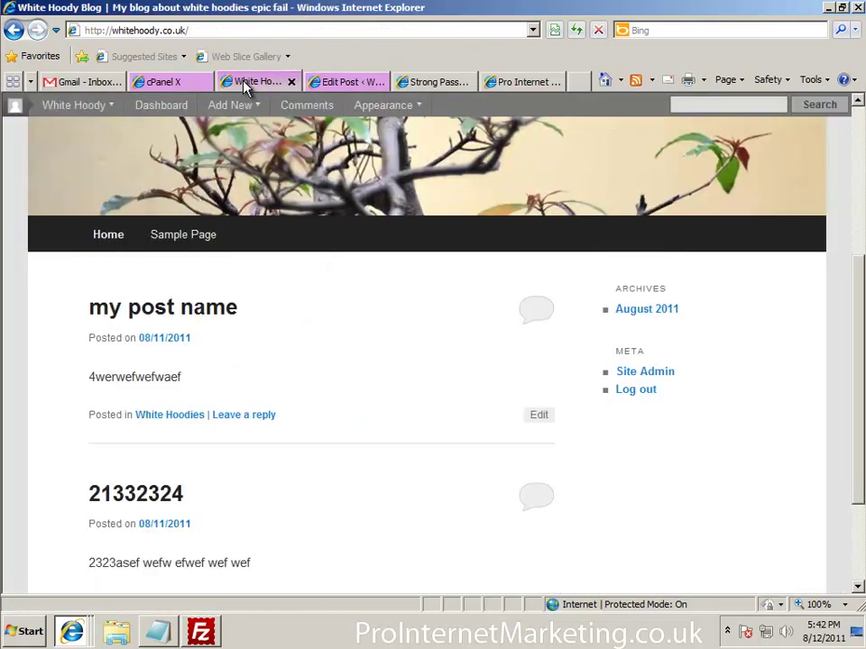
{"action": "left_click", "coordinate": [577, 31]}
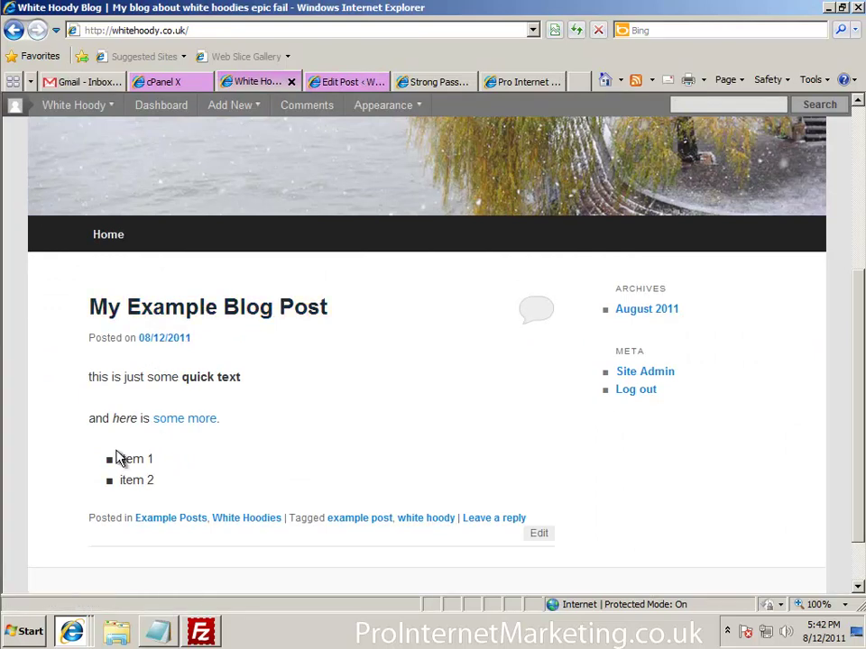
{"action": "scroll", "coordinate": [223, 431], "scroll_direction": "down", "scroll_amount": 1}
{"action": "scroll", "coordinate": [224, 431], "scroll_direction": "down", "scroll_amount": 2}
{"action": "scroll", "coordinate": [224, 431], "scroll_direction": "up", "scroll_amount": 5}
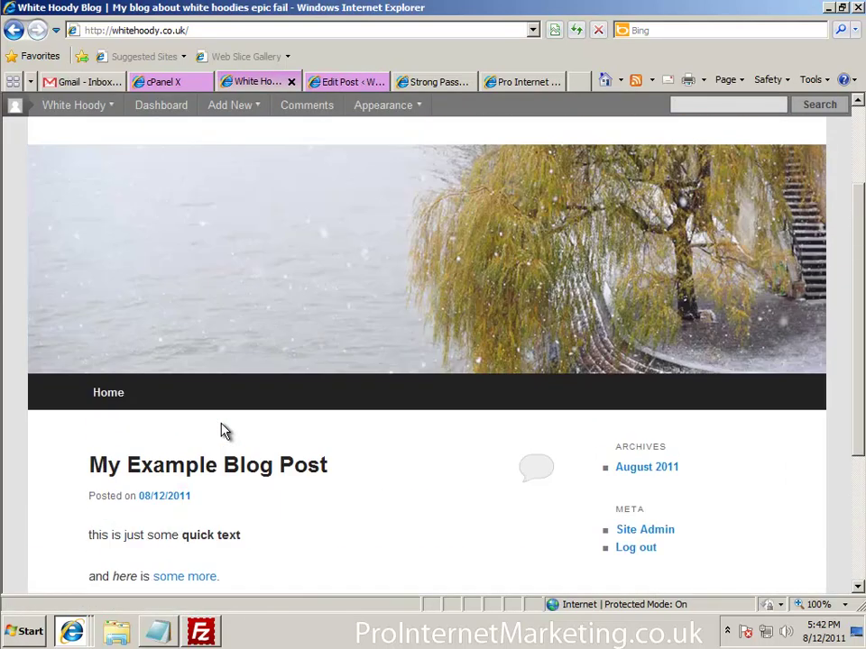
{"action": "scroll", "coordinate": [224, 431], "scroll_direction": "down", "scroll_amount": 5}
{"action": "left_click", "coordinate": [325, 86]}
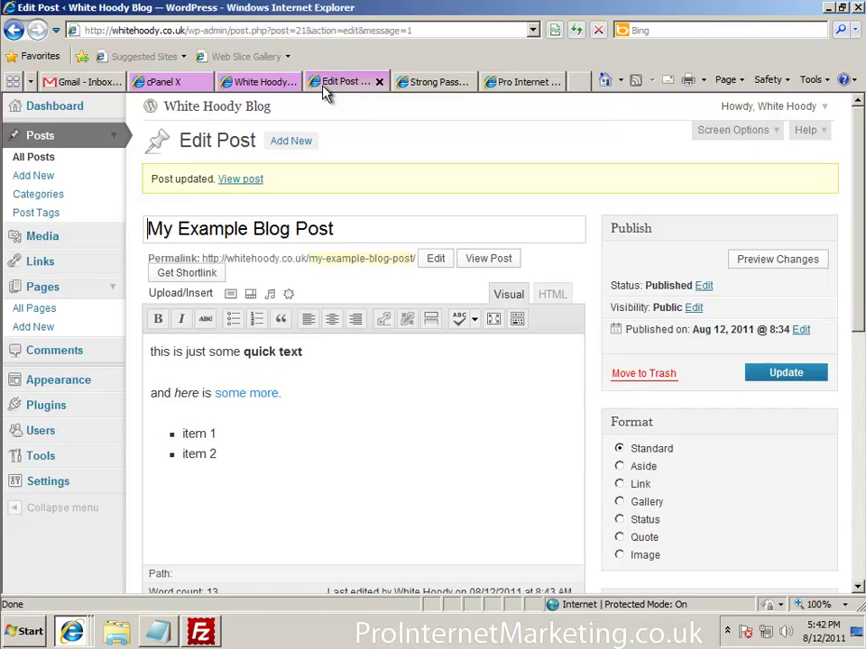